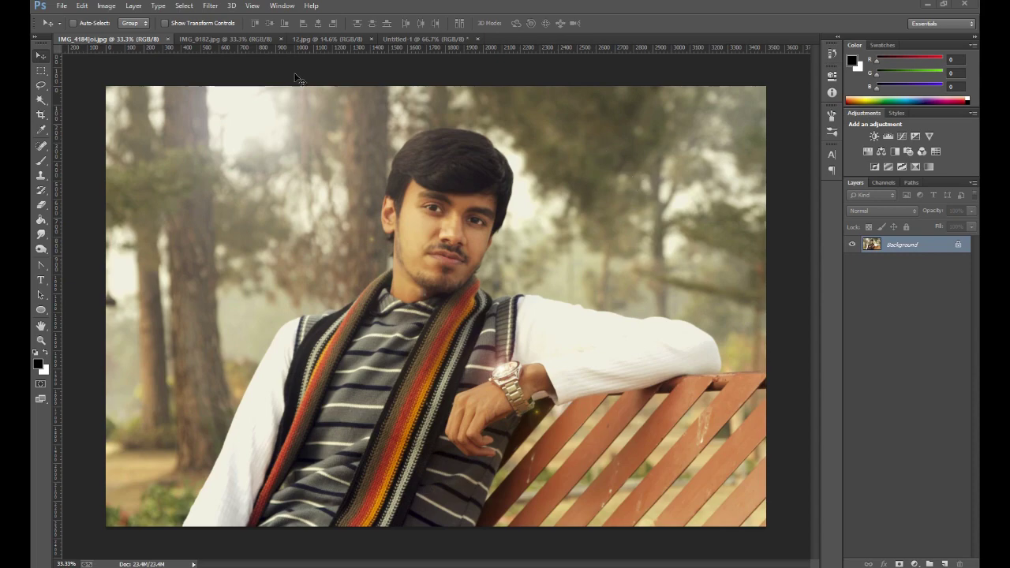
Preview the red-cap and waistcoat portraits, then return to the blank Untitled-1 canvas.
{"action": "left_click", "coordinate": [226, 39]}
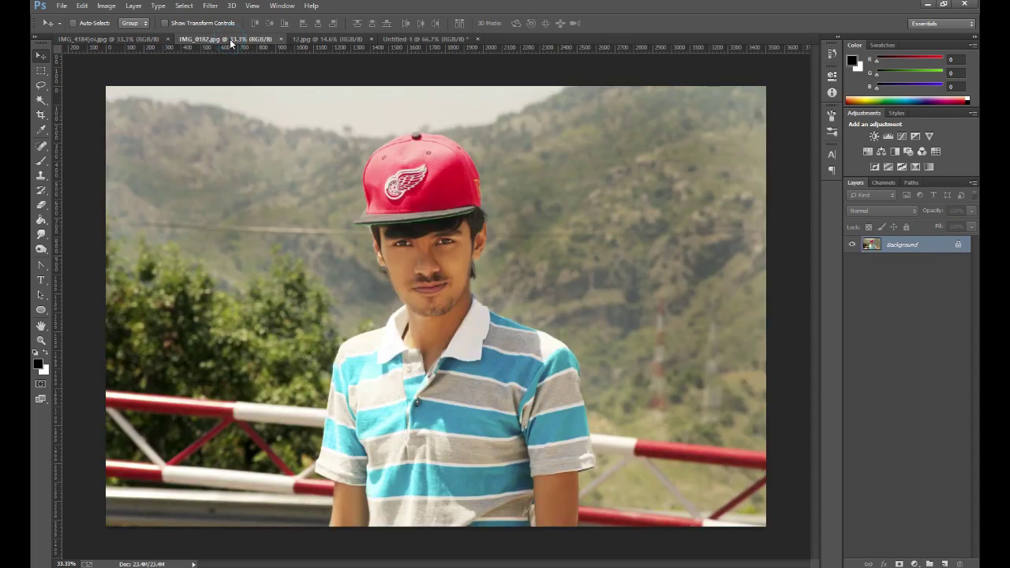
{"action": "left_click", "coordinate": [314, 38]}
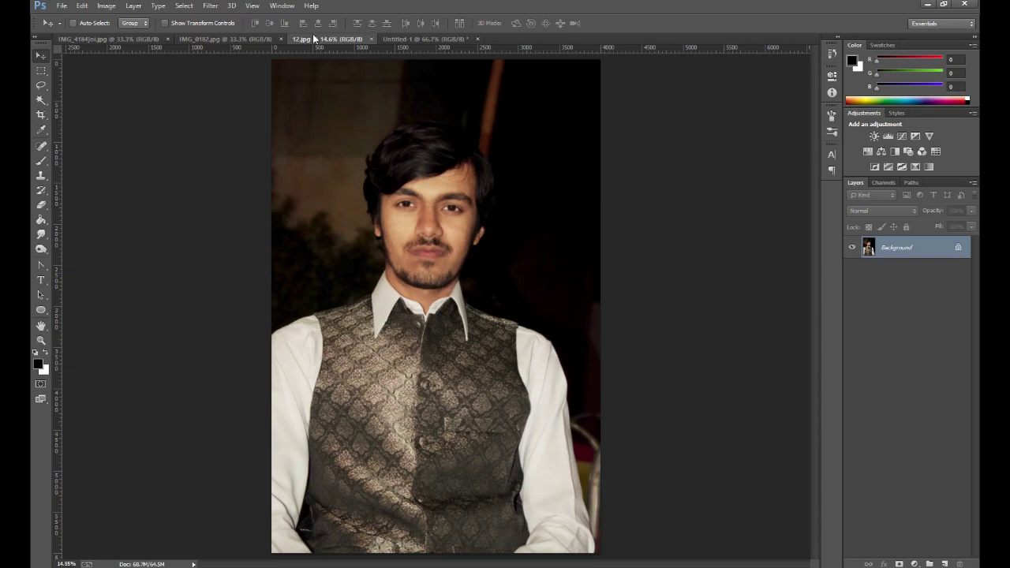
{"action": "left_click", "coordinate": [411, 40]}
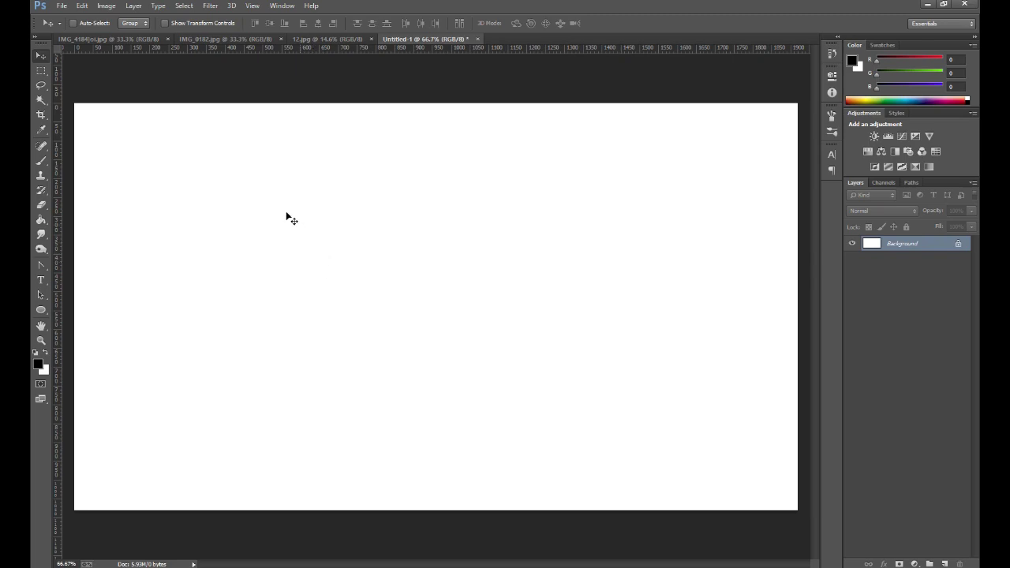
Select an 807 × 480 px rectangle at the canvas top-left and add empty Layer 1.
{"action": "left_click", "coordinate": [41, 70]}
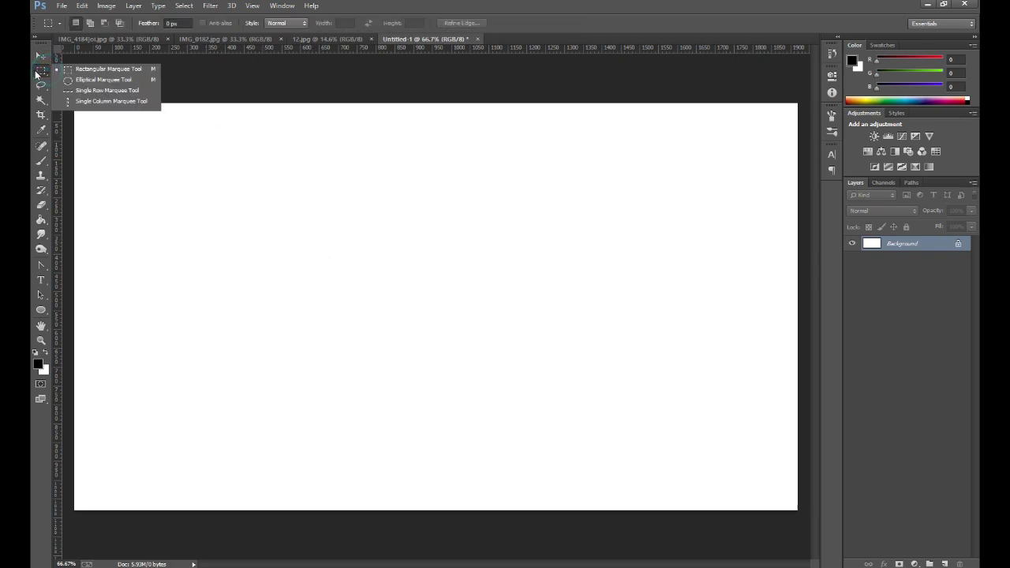
{"action": "left_click", "coordinate": [89, 74]}
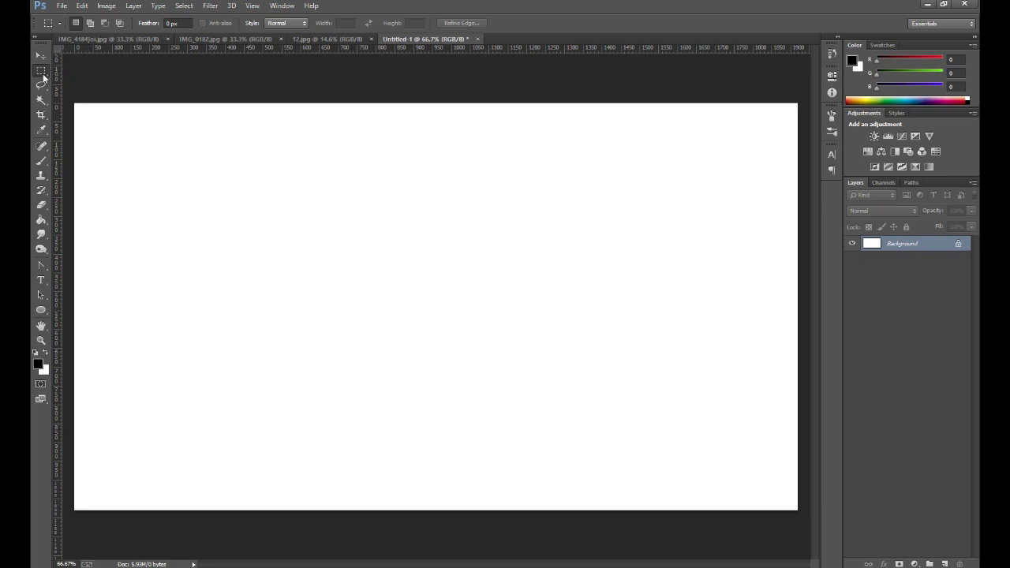
{"action": "left_click", "coordinate": [43, 74]}
{"action": "right_click", "coordinate": [42, 76]}
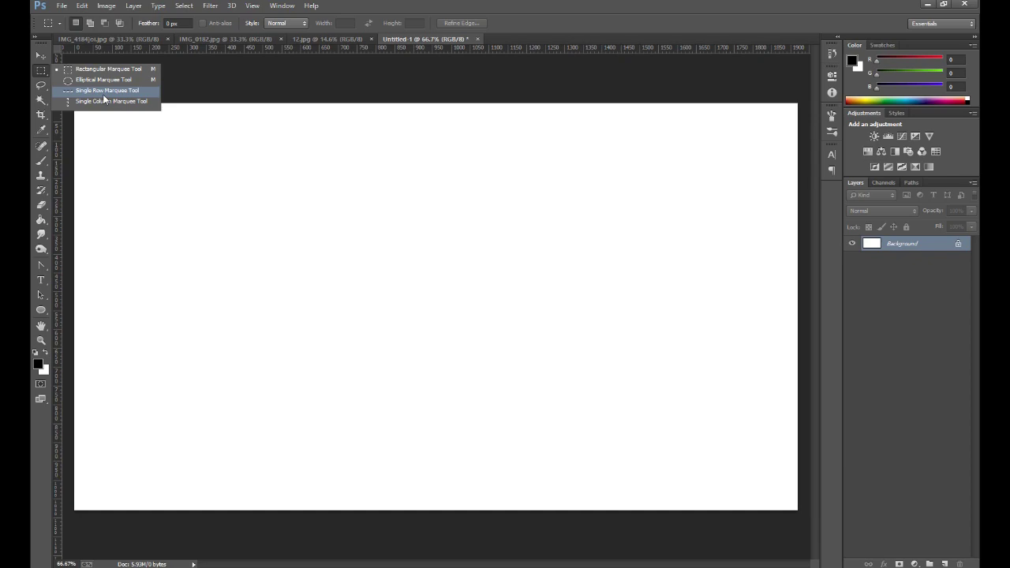
{"action": "left_click", "coordinate": [89, 73]}
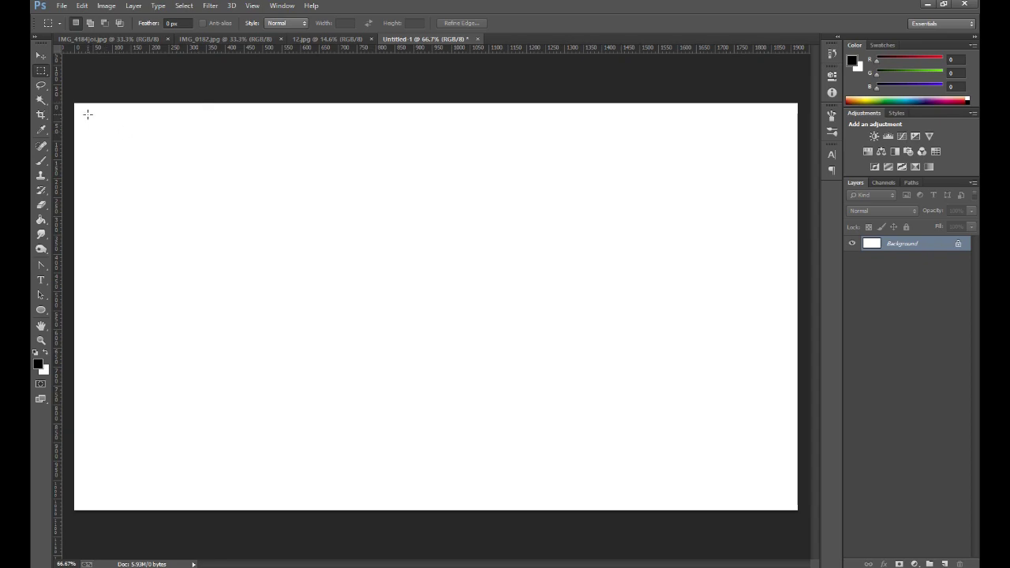
{"action": "left_click_drag", "start_coordinate": [93, 130], "coordinate": [282, 292]}
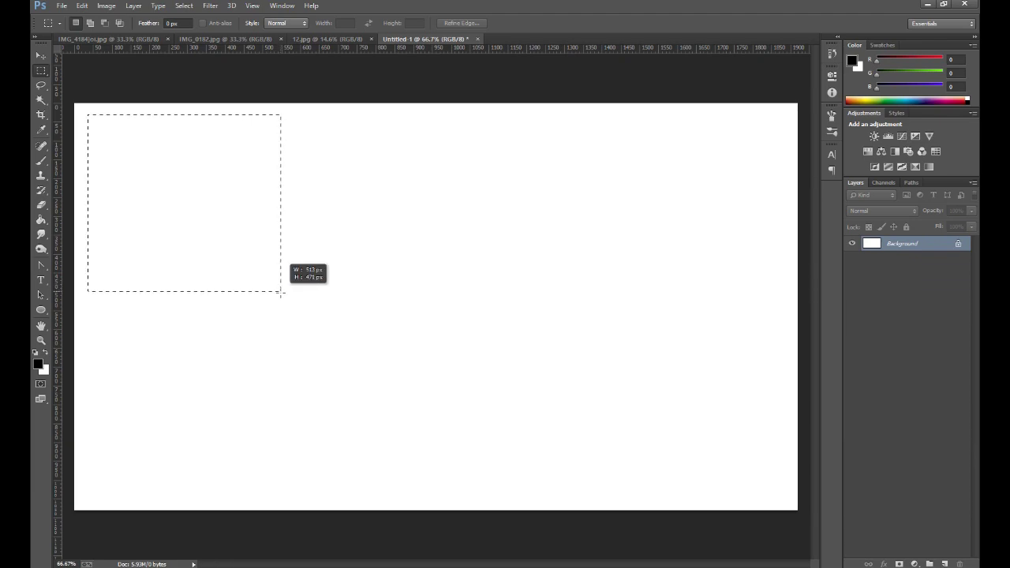
{"action": "mouse_move", "coordinate": [282, 292]}
{"action": "left_mouse_down"}
{"action": "mouse_move", "coordinate": [286, 311]}
{"action": "mouse_move", "coordinate": [293, 287]}
{"action": "mouse_move", "coordinate": [386, 284]}
{"action": "mouse_move", "coordinate": [402, 293]}
{"action": "mouse_move", "coordinate": [393, 299]}
{"action": "left_mouse_up"}
{"action": "left_click", "coordinate": [393, 300]}
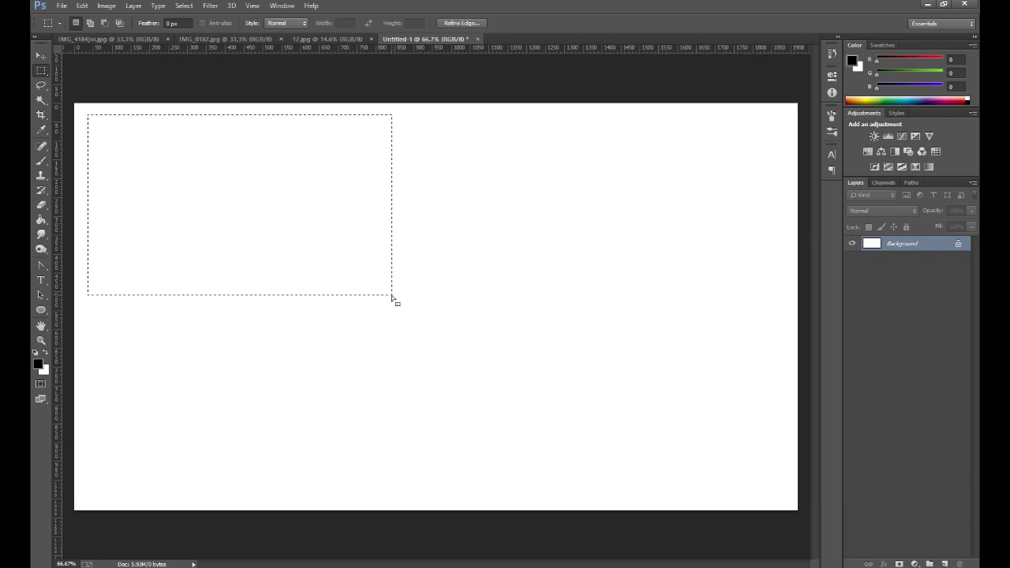
{"action": "left_click", "coordinate": [947, 563]}
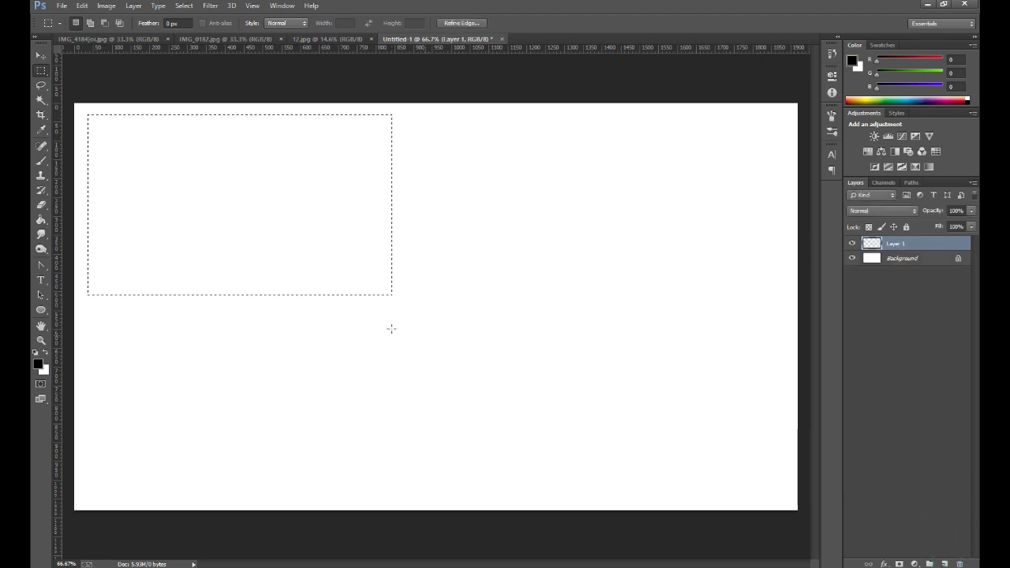
Fill the selection on Layer 1 with #ff0000 red using the Paint Bucket, then deselect.
{"action": "left_click", "coordinate": [41, 222]}
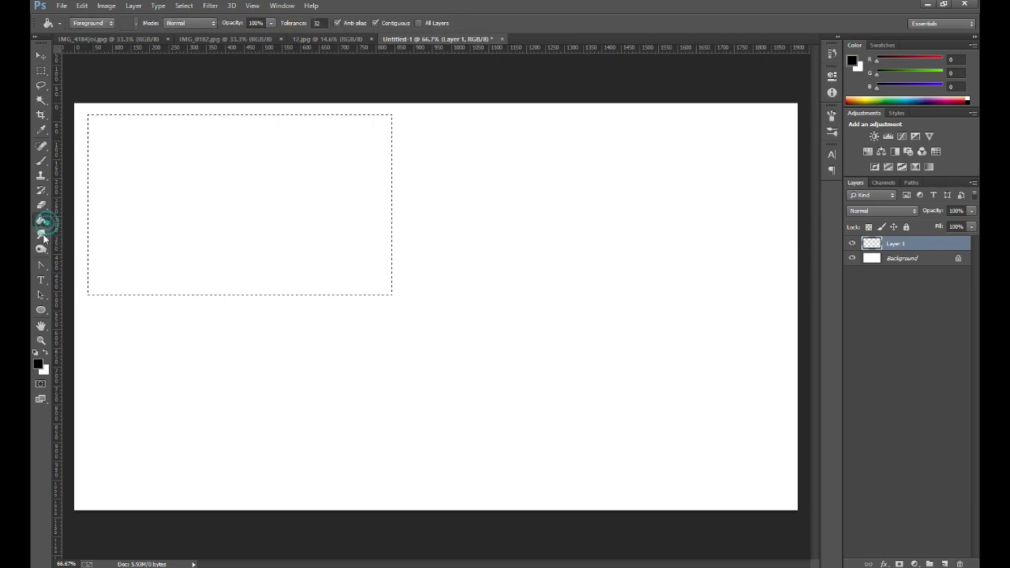
{"action": "left_click", "coordinate": [38, 363]}
{"action": "type", "text": "ff0000"}
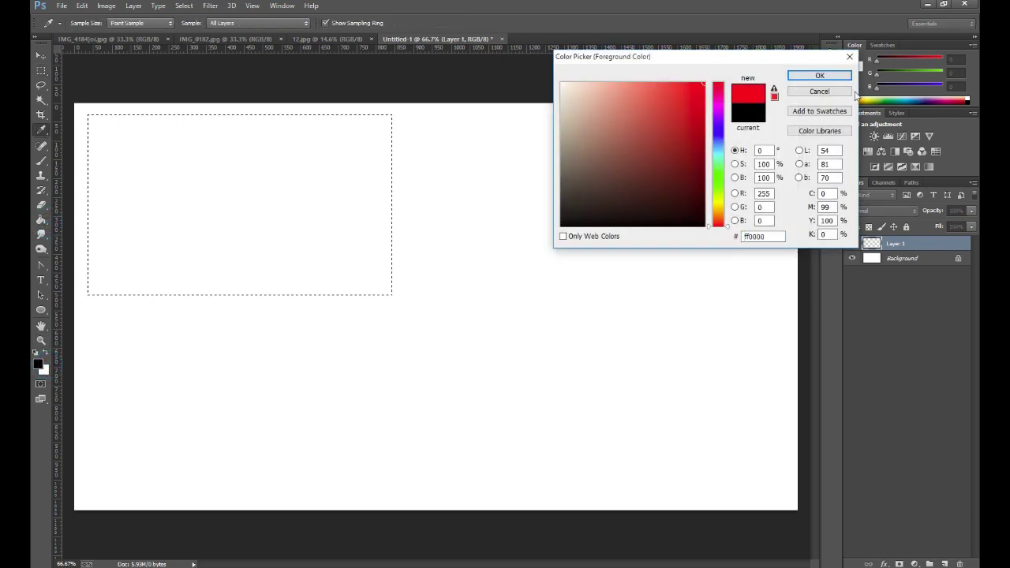
{"action": "left_click", "coordinate": [820, 76]}
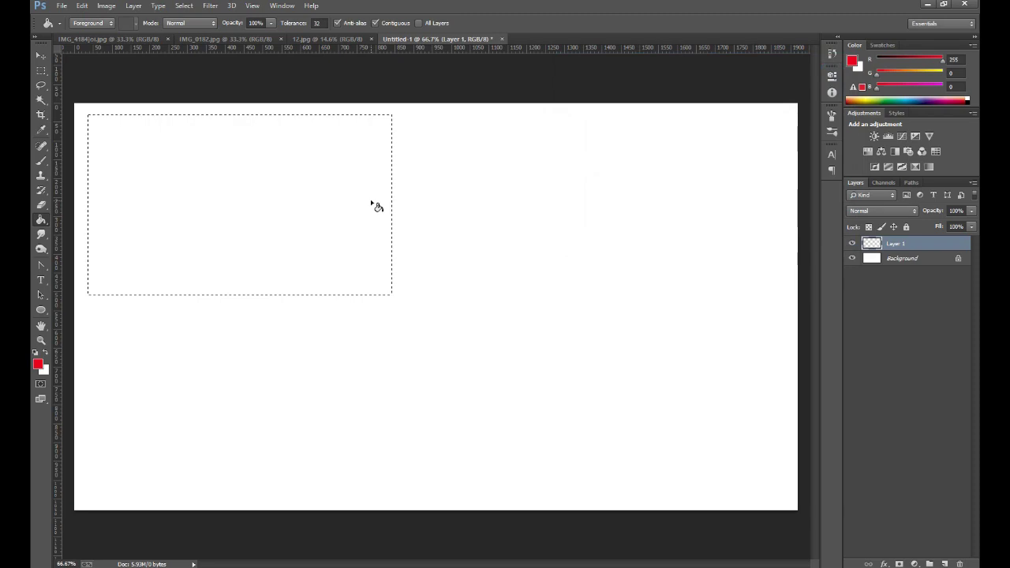
{"action": "left_click", "coordinate": [372, 204]}
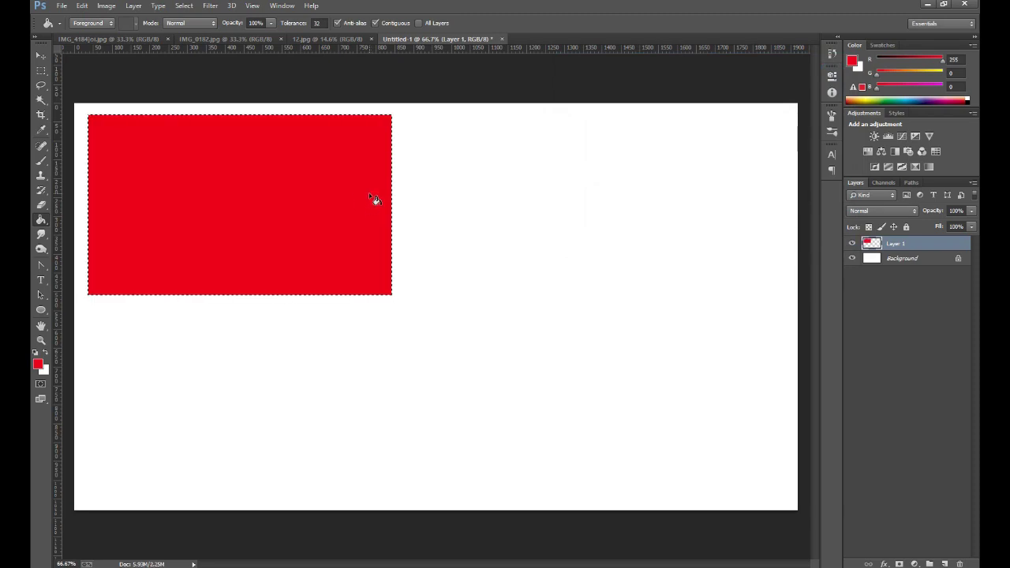
{"action": "key", "text": "ctrl+d"}
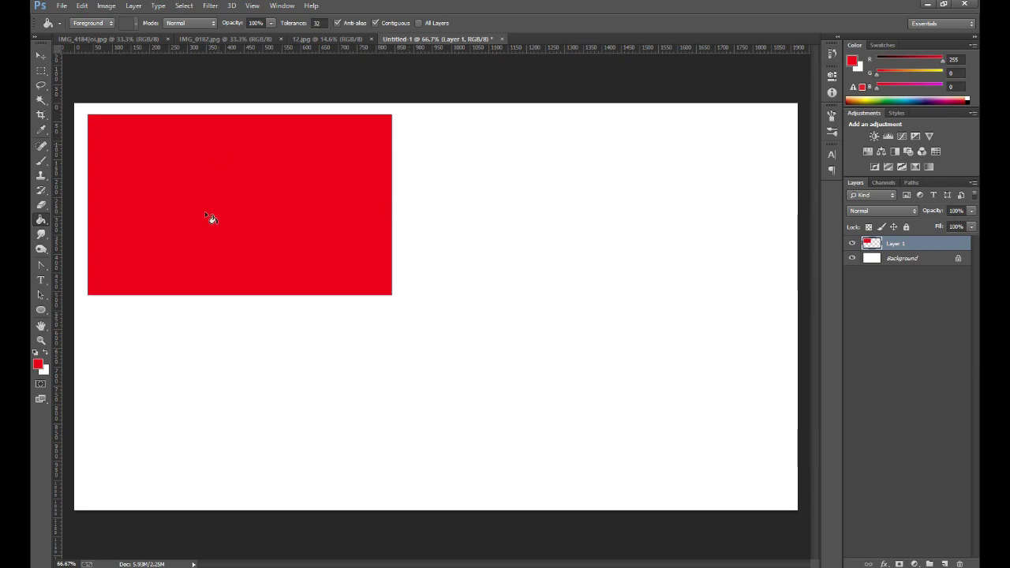
Duplicate the red rectangle and transform the copy into a tall panel beside the original.
{"action": "left_click", "coordinate": [45, 55]}
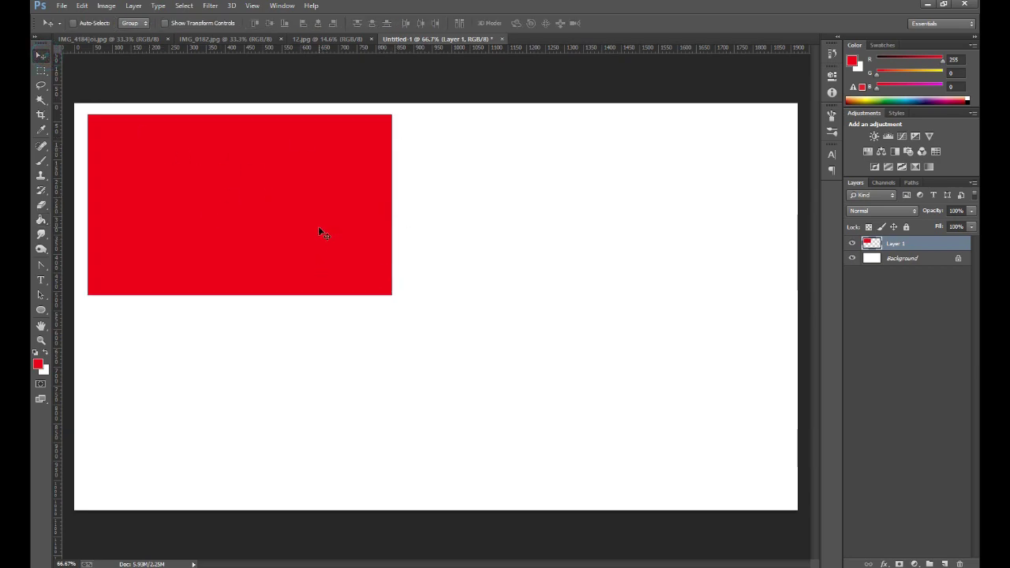
{"action": "mouse_move", "coordinate": [279, 219]}
{"action": "left_mouse_down"}
{"action": "mouse_move", "coordinate": [432, 368]}
{"action": "mouse_move", "coordinate": [506, 417]}
{"action": "left_mouse_up"}
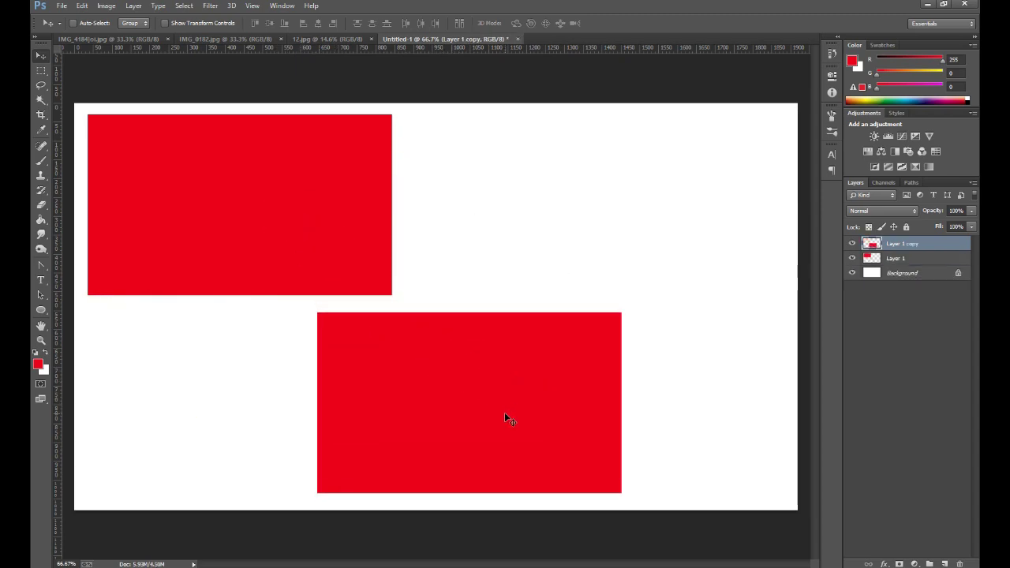
{"action": "key", "text": "ctrl+t"}
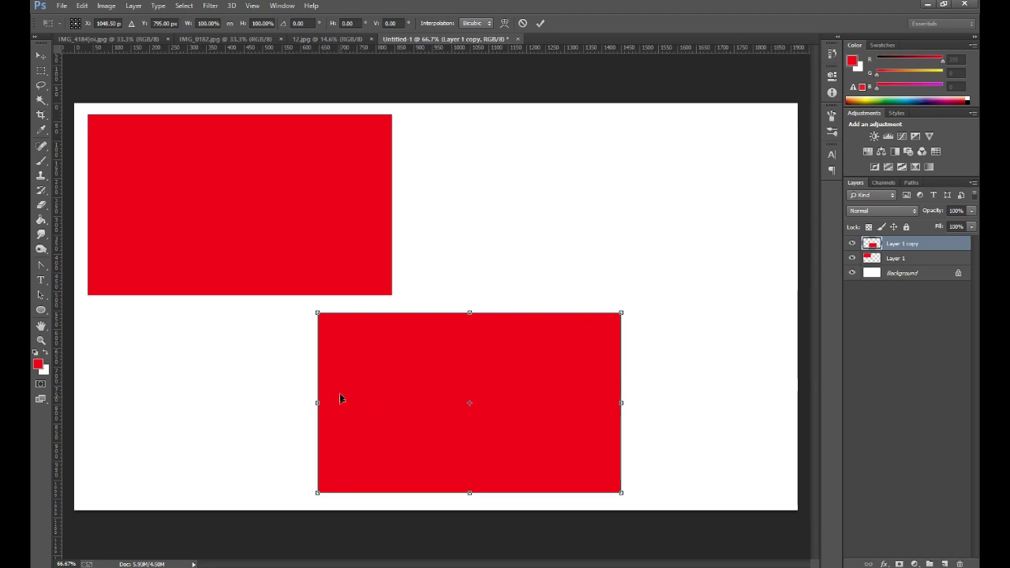
{"action": "left_click", "coordinate": [230, 23]}
{"action": "mouse_move", "coordinate": [317, 313]}
{"action": "left_mouse_down"}
{"action": "mouse_move", "coordinate": [247, 272]}
{"action": "mouse_move", "coordinate": [357, 326]}
{"action": "left_mouse_up"}
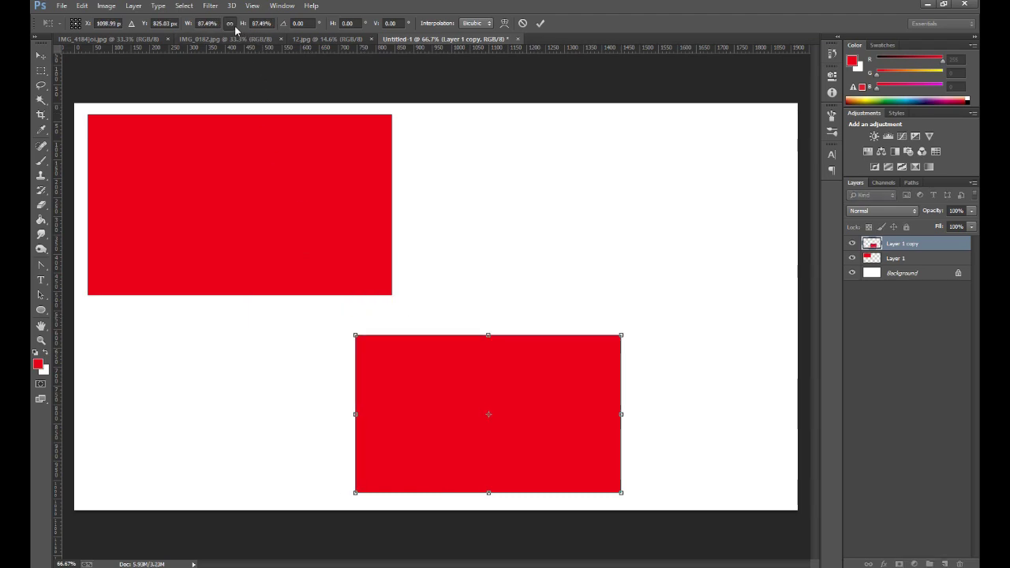
{"action": "mouse_move", "coordinate": [422, 418]}
{"action": "left_mouse_down"}
{"action": "mouse_move", "coordinate": [543, 222]}
{"action": "mouse_move", "coordinate": [479, 227]}
{"action": "left_mouse_up"}
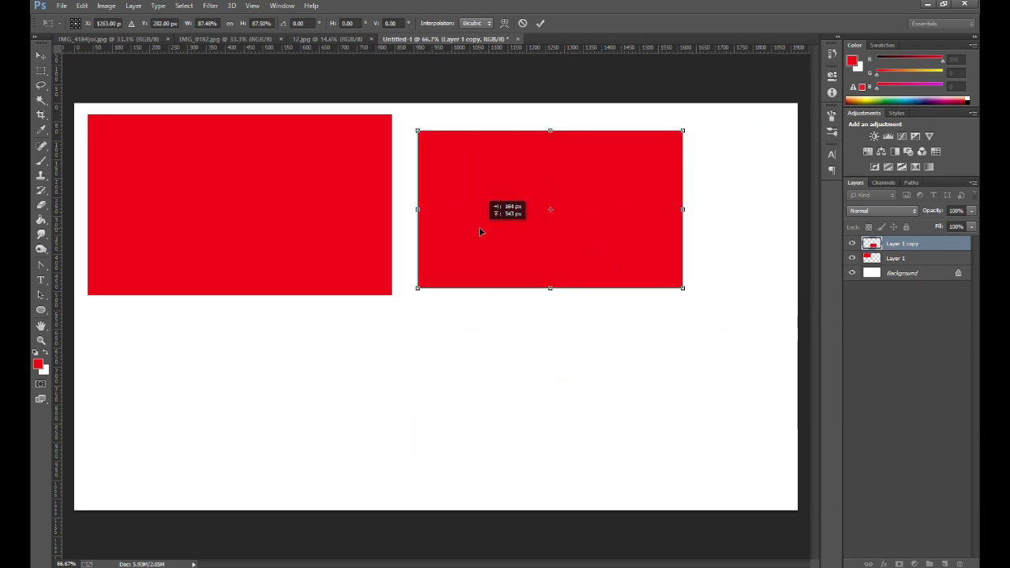
{"action": "mouse_move", "coordinate": [683, 288]}
{"action": "left_mouse_down"}
{"action": "mouse_move", "coordinate": [592, 369]}
{"action": "mouse_move", "coordinate": [585, 407]}
{"action": "mouse_move", "coordinate": [597, 441]}
{"action": "mouse_move", "coordinate": [619, 436]}
{"action": "left_mouse_up"}
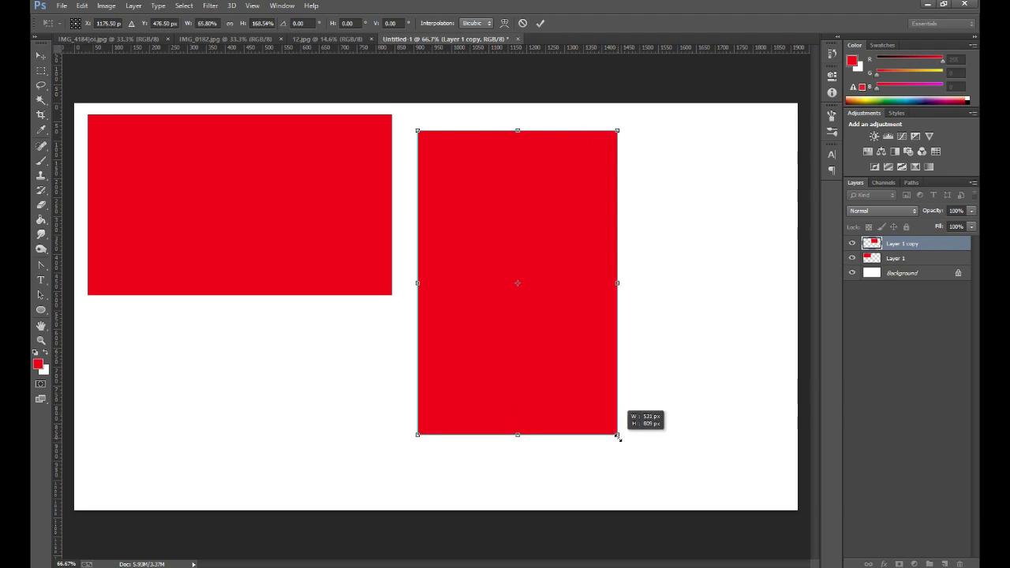
{"action": "mouse_move", "coordinate": [558, 267]}
{"action": "left_mouse_down"}
{"action": "mouse_move", "coordinate": [554, 247]}
{"action": "mouse_move", "coordinate": [540, 249]}
{"action": "left_mouse_up"}
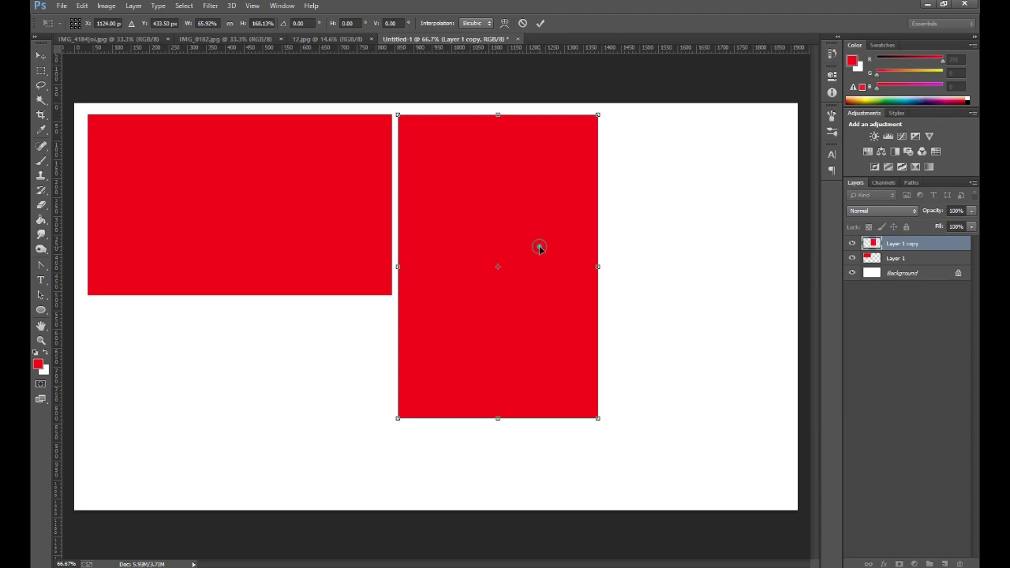
{"action": "key", "text": "Return"}
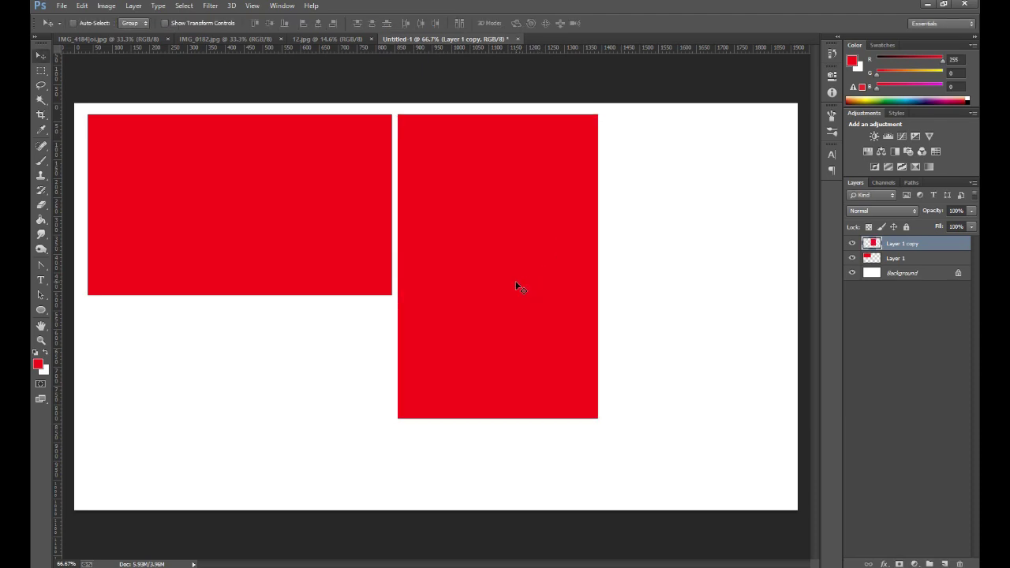
Duplicate the tall panel to the right and shrink it into a small top-right block.
{"action": "left_click_drag", "start_coordinate": [470, 268], "coordinate": [673, 270]}
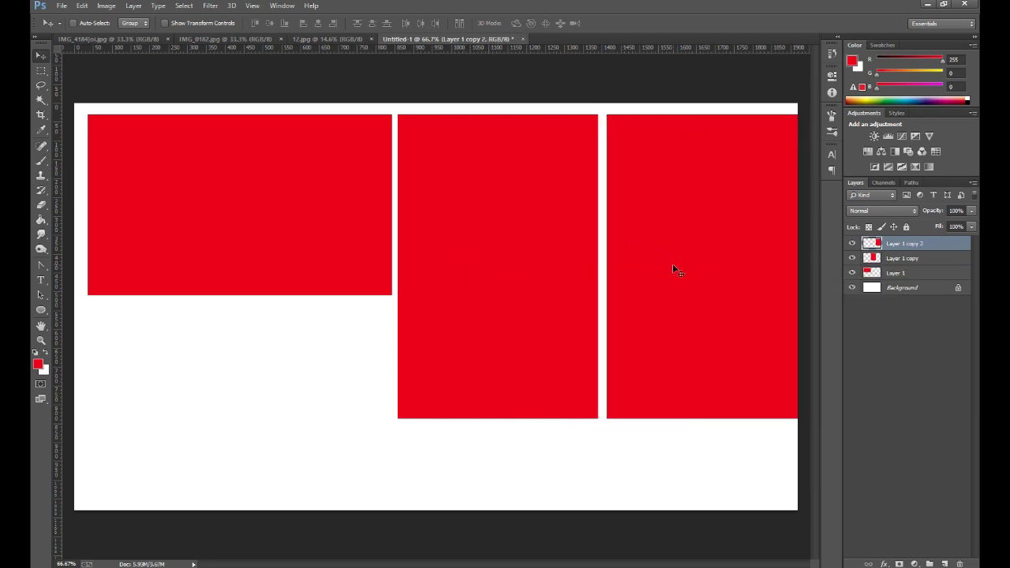
{"action": "key", "text": "ctrl+t"}
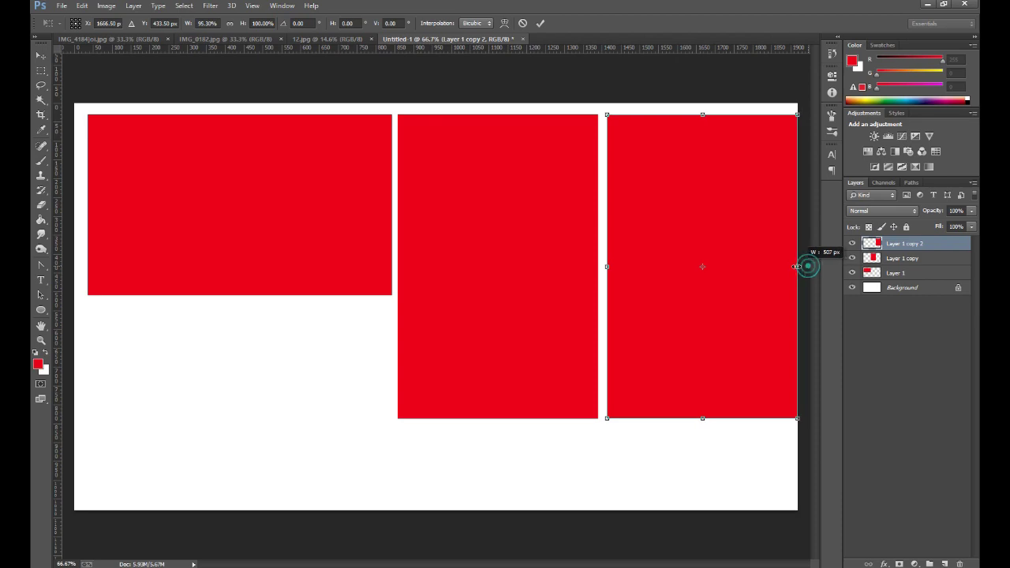
{"action": "left_click_drag", "start_coordinate": [805, 266], "coordinate": [786, 266]}
{"action": "left_click_drag", "start_coordinate": [696, 415], "coordinate": [734, 191]}
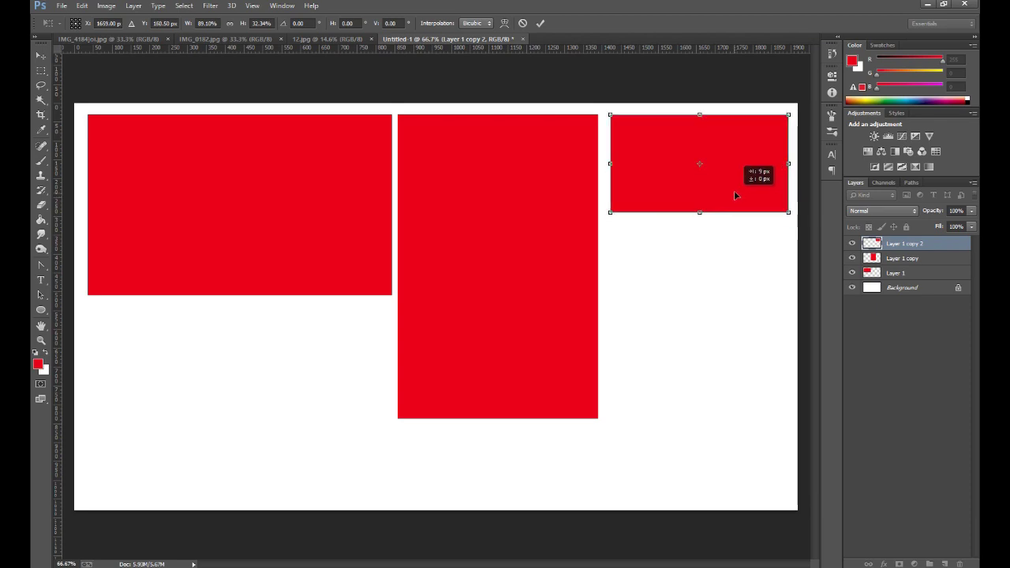
{"action": "key", "text": "Return"}
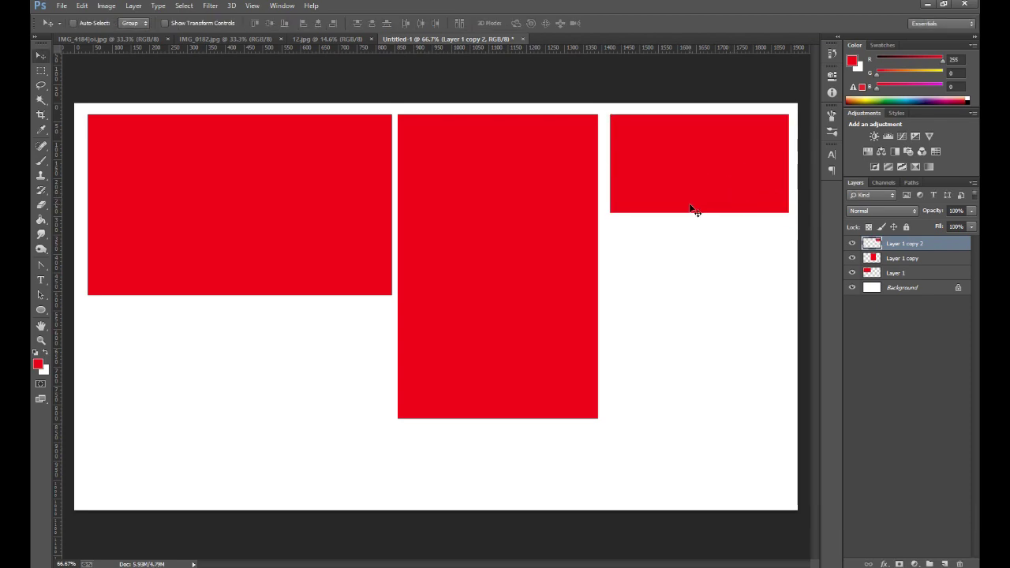
Copy the top-right block below it, stretch it taller, and drag another copy lower-left.
{"action": "left_click_drag", "start_coordinate": [695, 181], "coordinate": [697, 280], "text": "alt"}
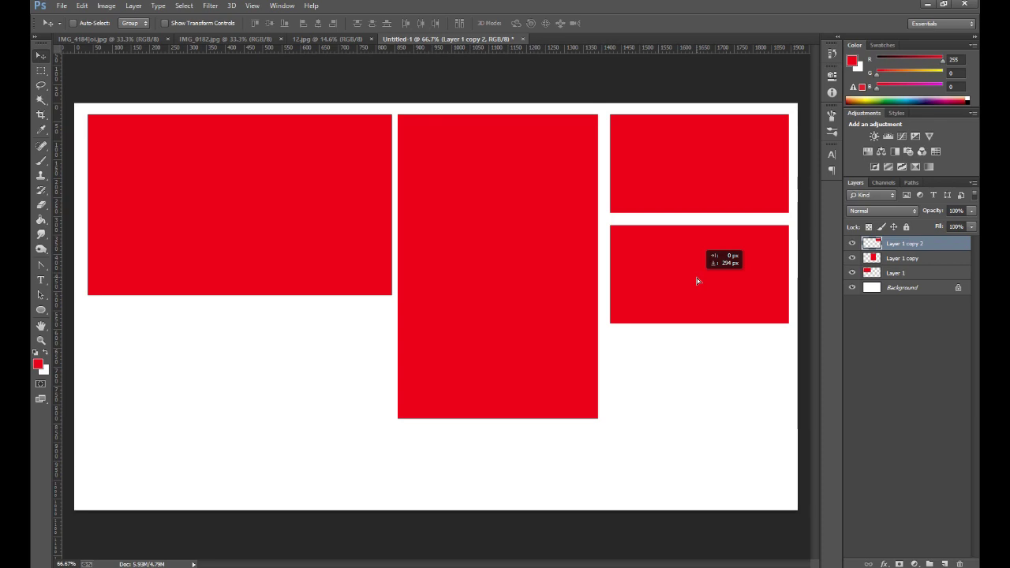
{"action": "left_click_drag", "start_coordinate": [697, 281], "coordinate": [696, 282]}
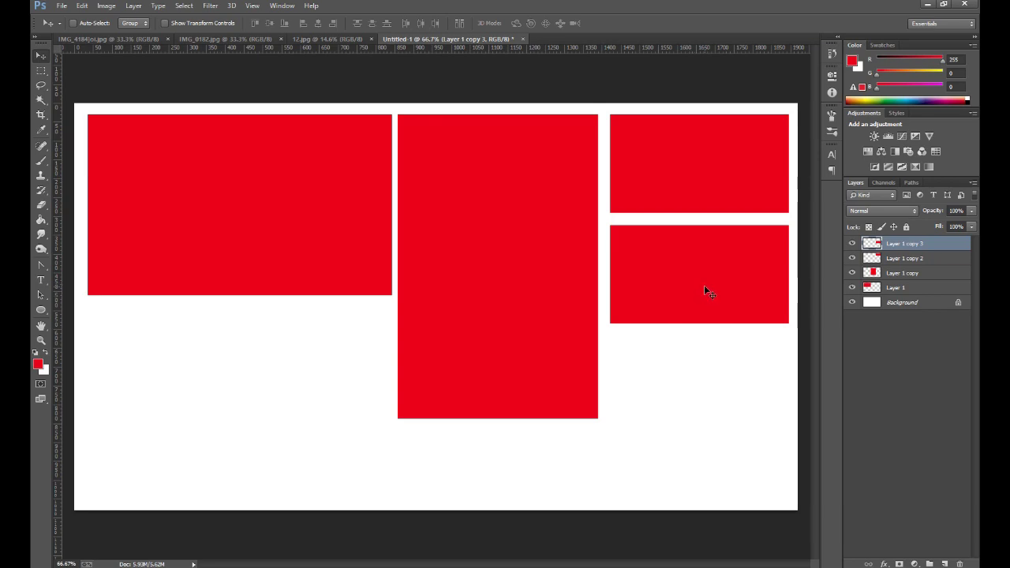
{"action": "key", "text": "ctrl+t"}
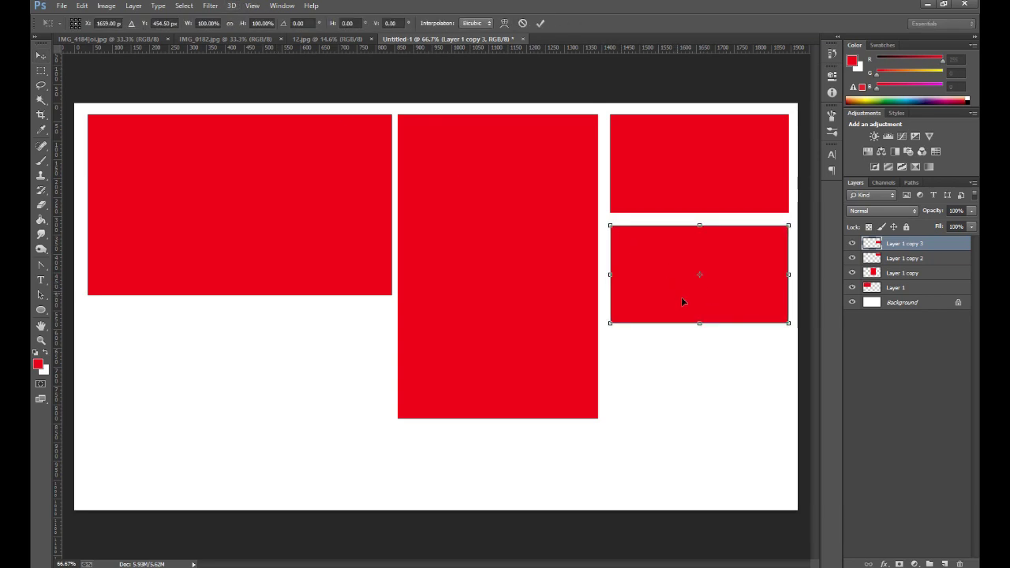
{"action": "left_click_drag", "start_coordinate": [707, 326], "coordinate": [717, 399]}
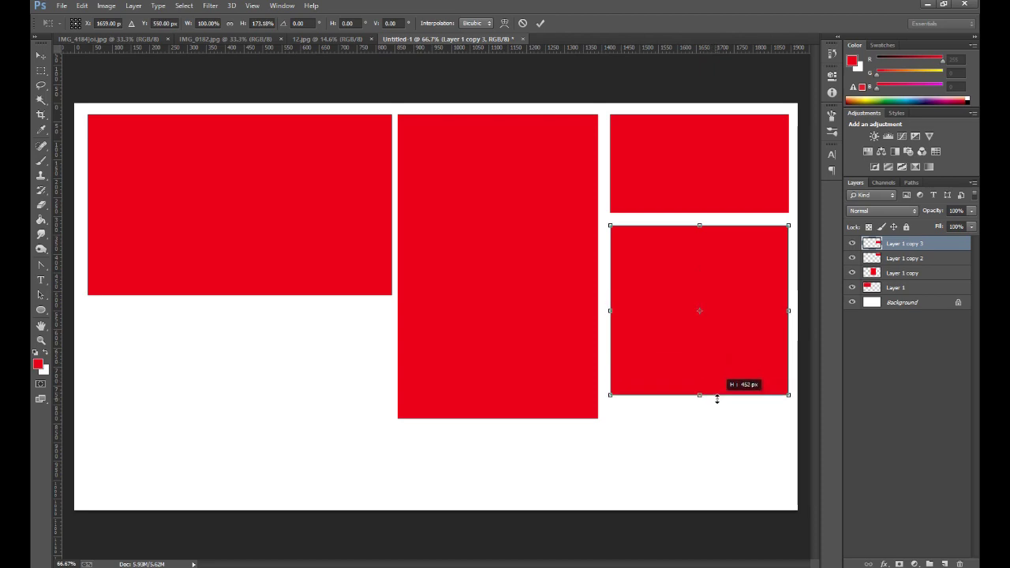
{"action": "key", "text": "Return"}
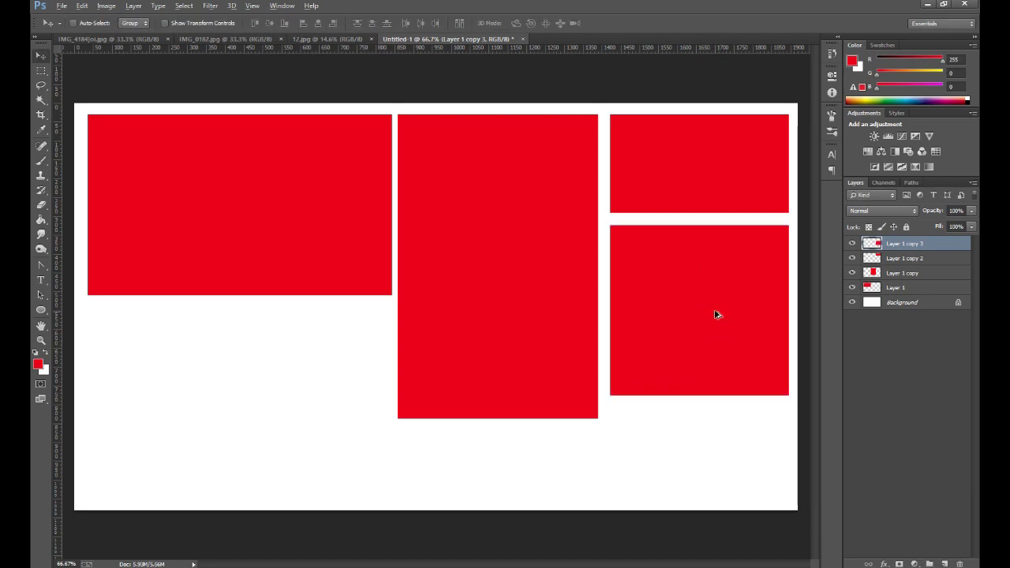
{"action": "mouse_move", "coordinate": [718, 315]}
{"action": "left_mouse_down"}
{"action": "mouse_move", "coordinate": [234, 398]}
{"action": "mouse_move", "coordinate": [315, 393]}
{"action": "mouse_move", "coordinate": [198, 400]}
{"action": "mouse_move", "coordinate": [215, 392]}
{"action": "mouse_move", "coordinate": [203, 391]}
{"action": "left_mouse_up"}
Resize the lower-left copy into a narrow panel aligned to the left edge.
{"action": "key", "text": "ctrl+t"}
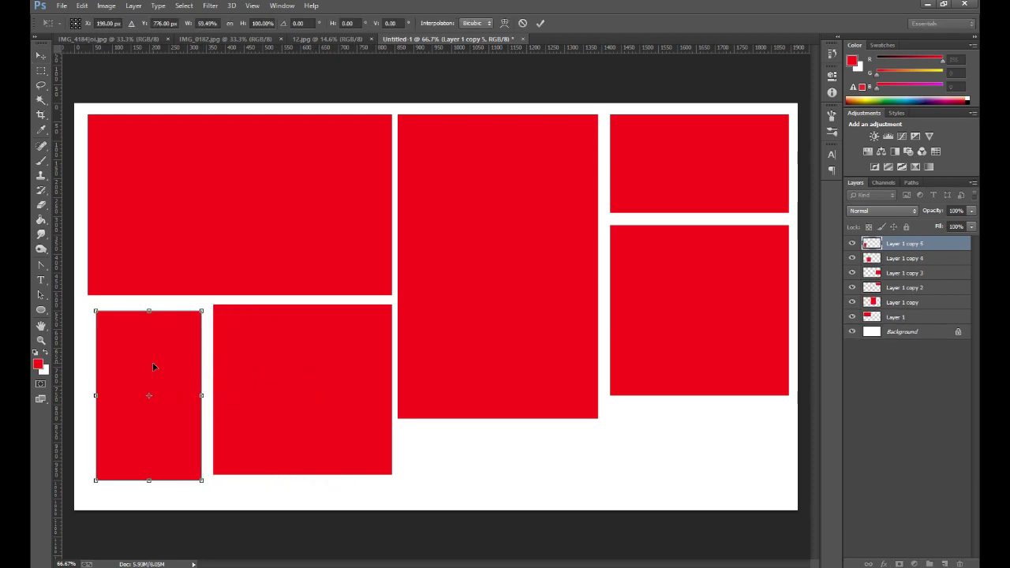
{"action": "left_click_drag", "start_coordinate": [154, 368], "coordinate": [145, 361]}
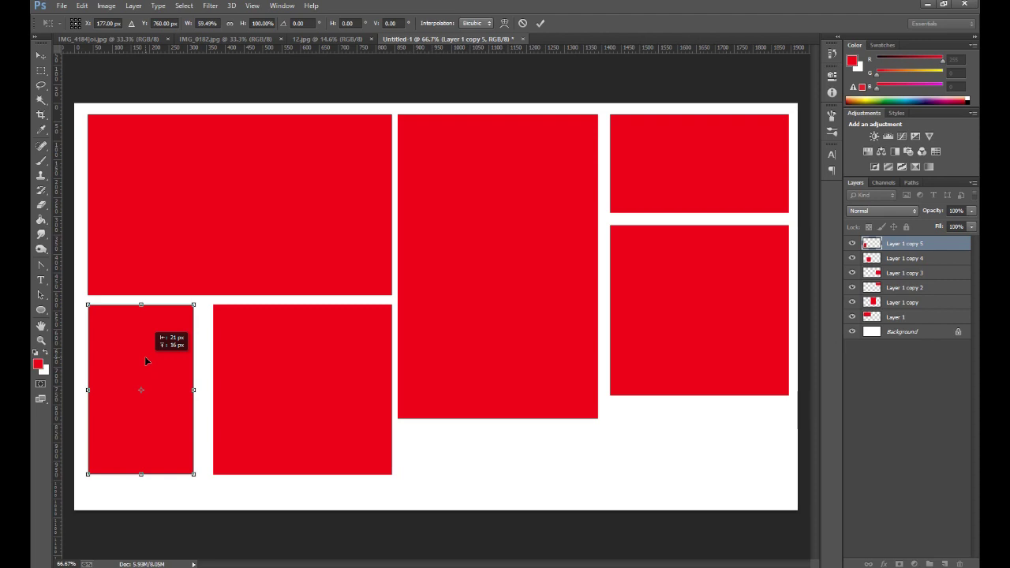
{"action": "left_click_drag", "start_coordinate": [193, 389], "coordinate": [204, 389]}
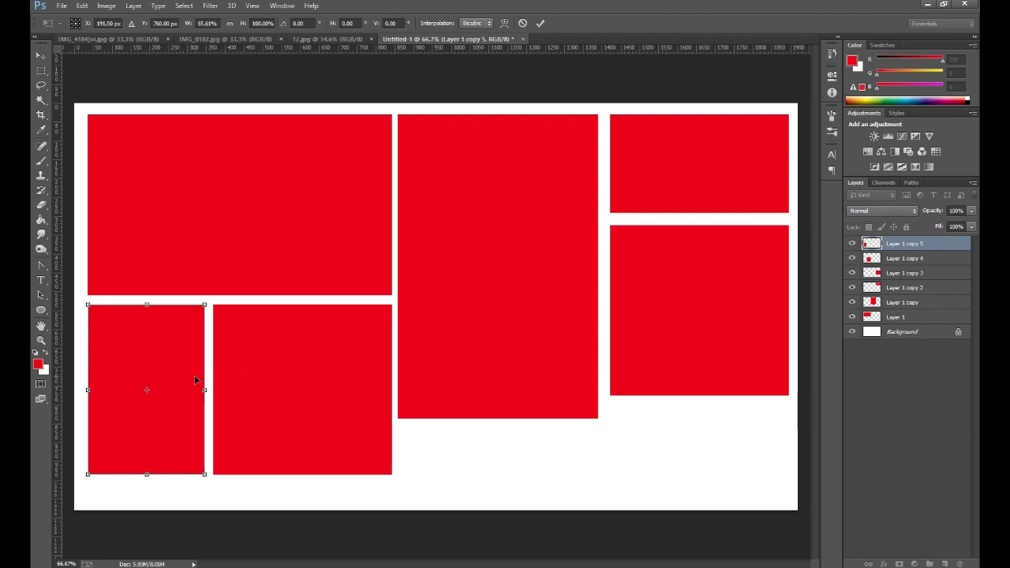
{"action": "double_click", "coordinate": [195, 375]}
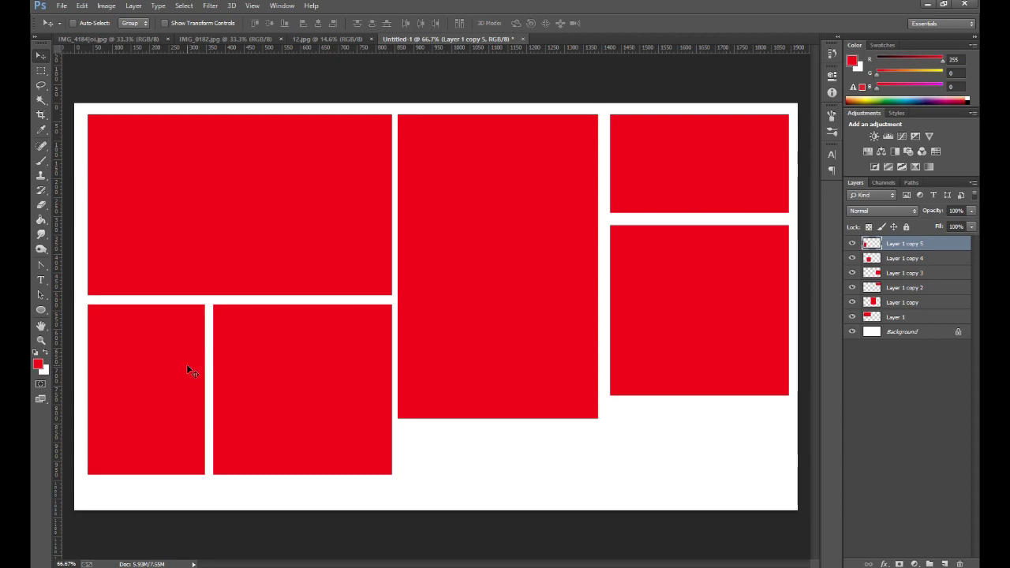
Duplicate a panel into a low strip spanning the bottom from centre panel to right margin.
{"action": "left_click_drag", "start_coordinate": [155, 368], "coordinate": [499, 393]}
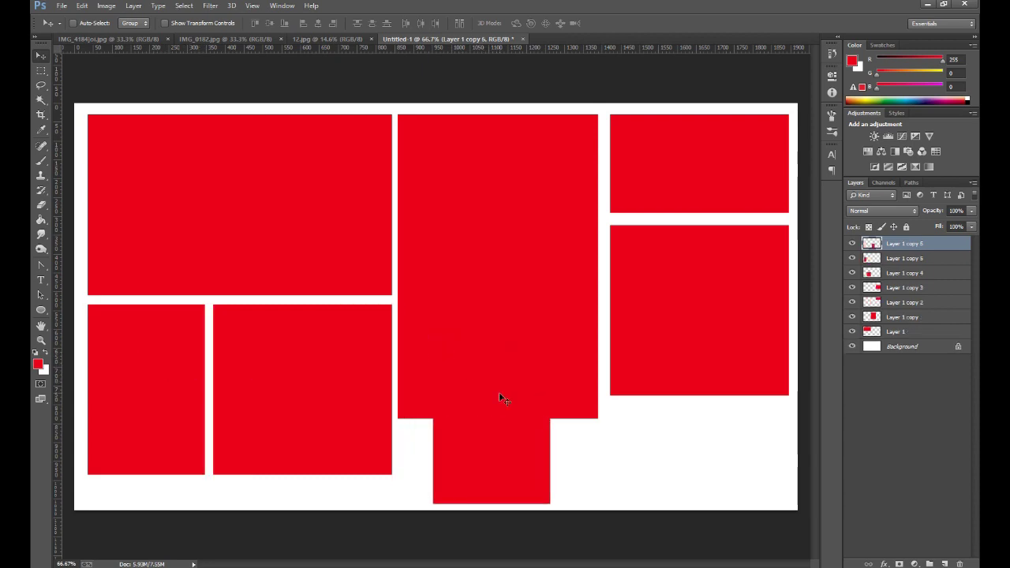
{"action": "key", "text": "ctrl+t"}
{"action": "left_click_drag", "start_coordinate": [489, 333], "coordinate": [490, 436]}
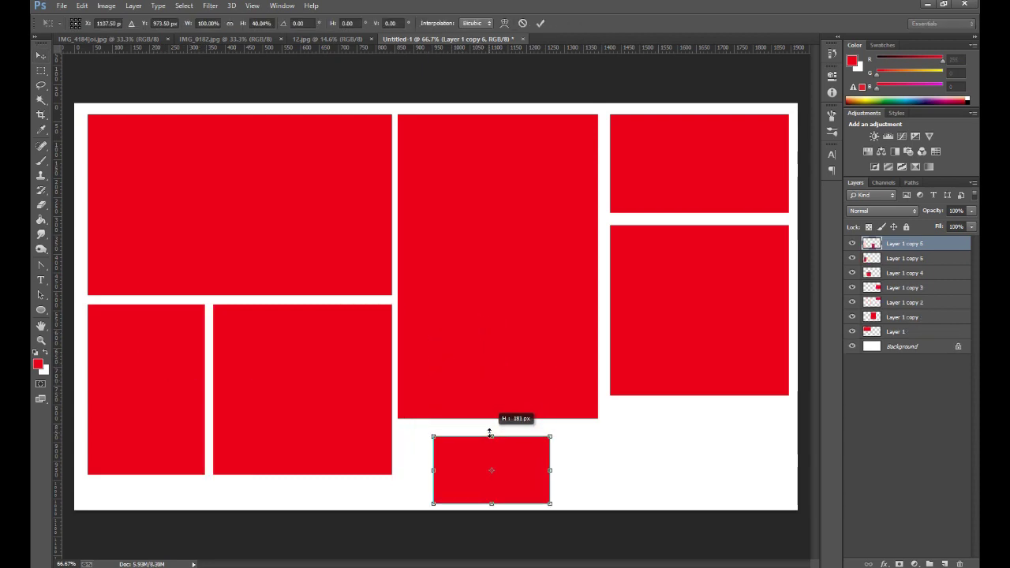
{"action": "left_click_drag", "start_coordinate": [433, 469], "coordinate": [398, 467]}
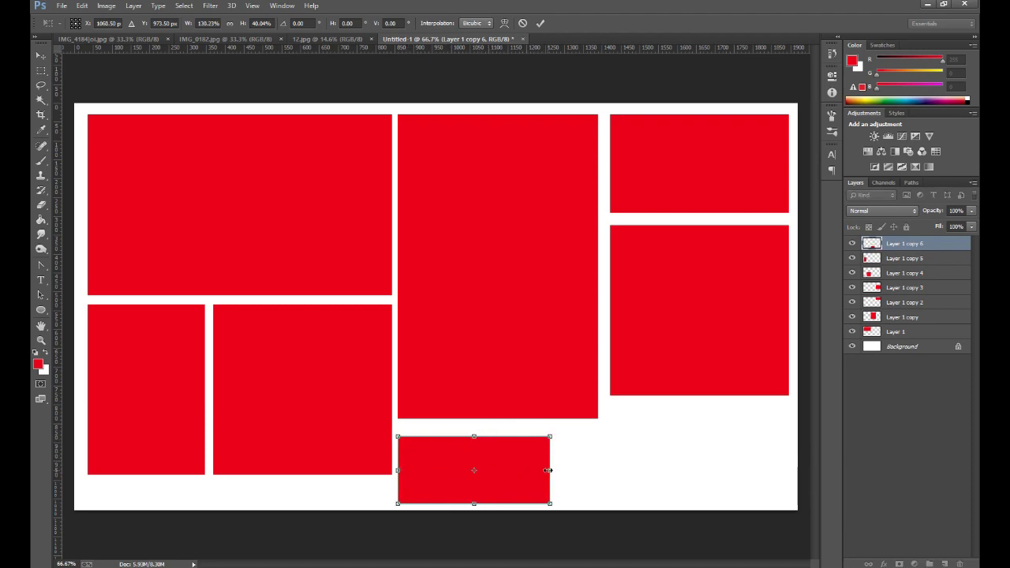
{"action": "left_click_drag", "start_coordinate": [548, 470], "coordinate": [787, 477]}
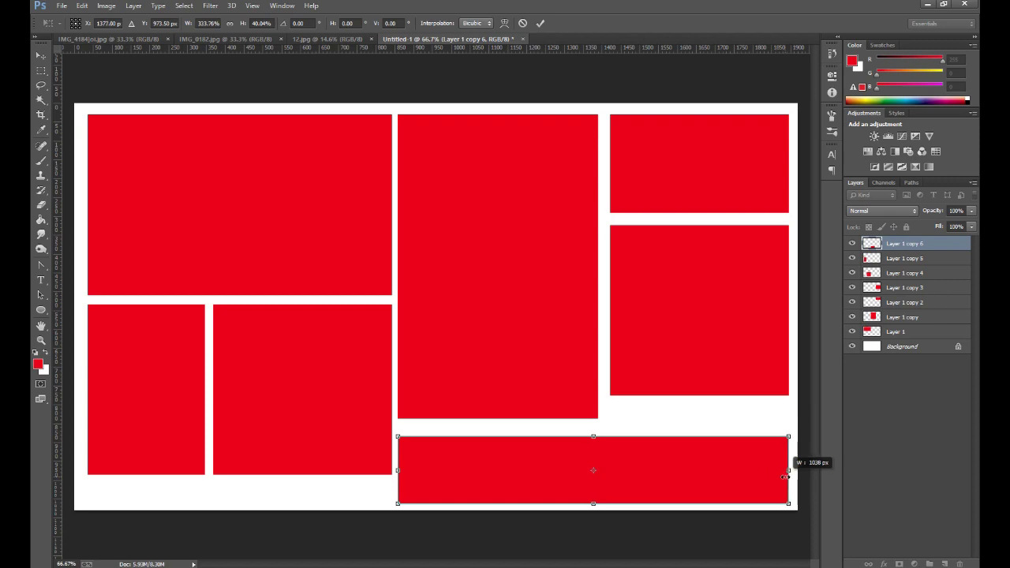
{"action": "key", "text": "Return"}
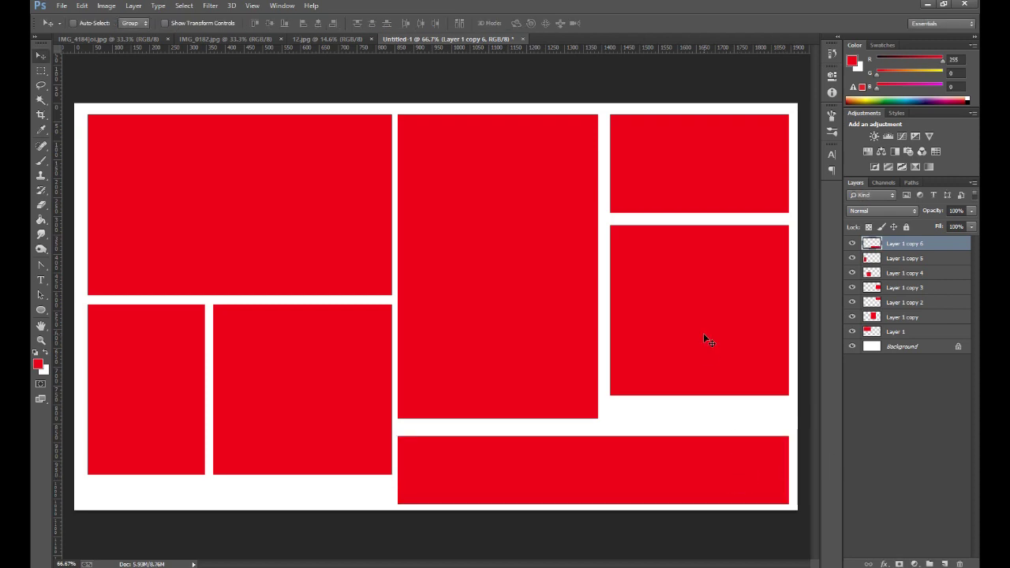
Move the lower-right panel down slightly and stretch the top-right panel taller.
{"action": "right_click", "coordinate": [703, 333]}
{"action": "left_click", "coordinate": [712, 341]}
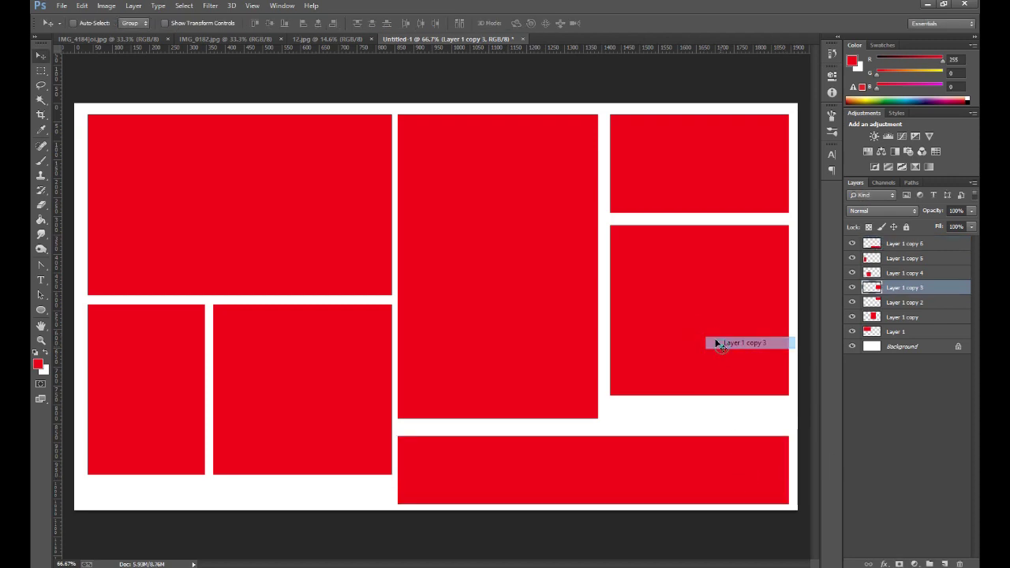
{"action": "left_click_drag", "start_coordinate": [712, 341], "coordinate": [709, 357]}
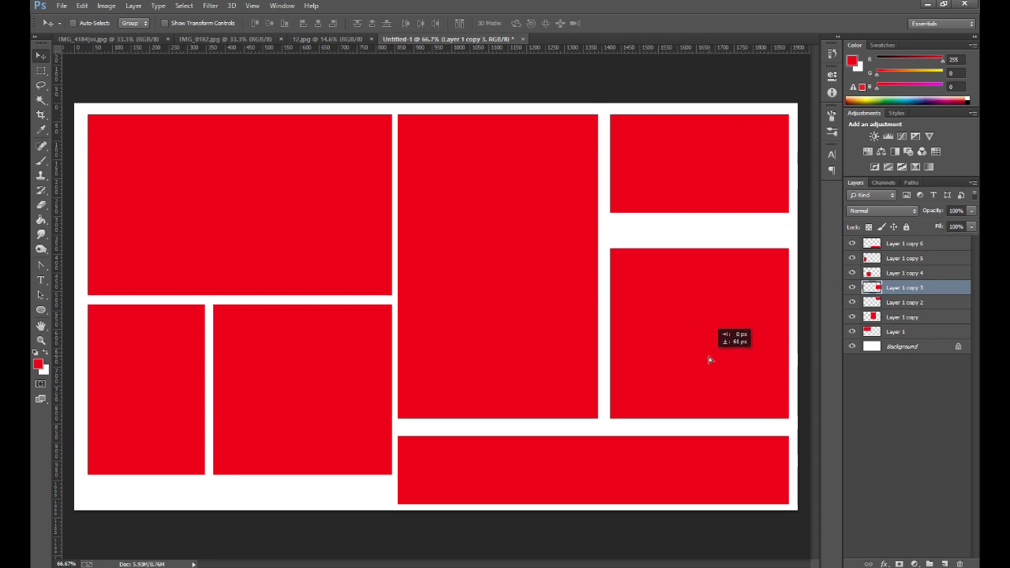
{"action": "right_click", "coordinate": [698, 206]}
{"action": "left_click", "coordinate": [719, 213]}
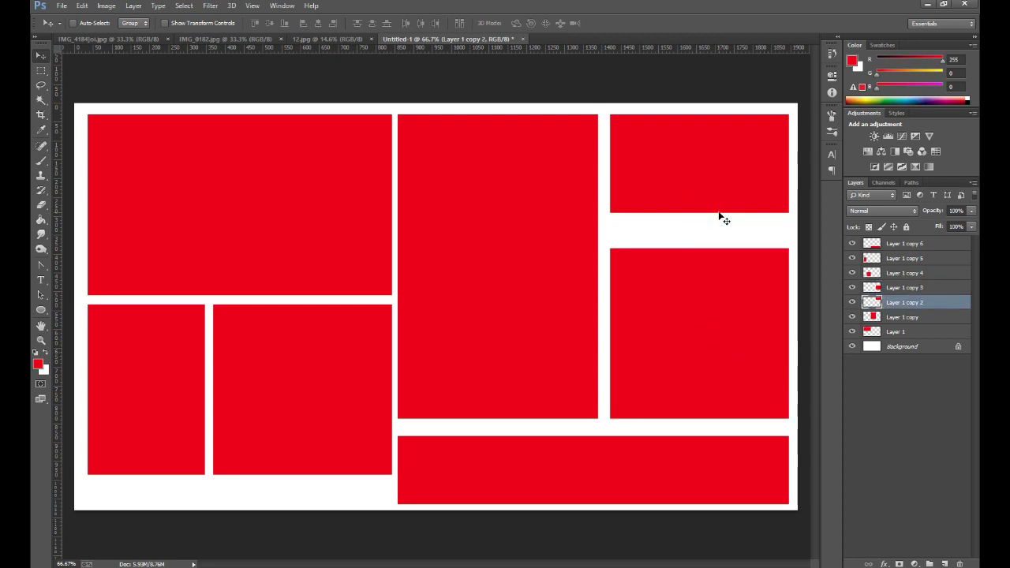
{"action": "key", "text": "ctrl+t"}
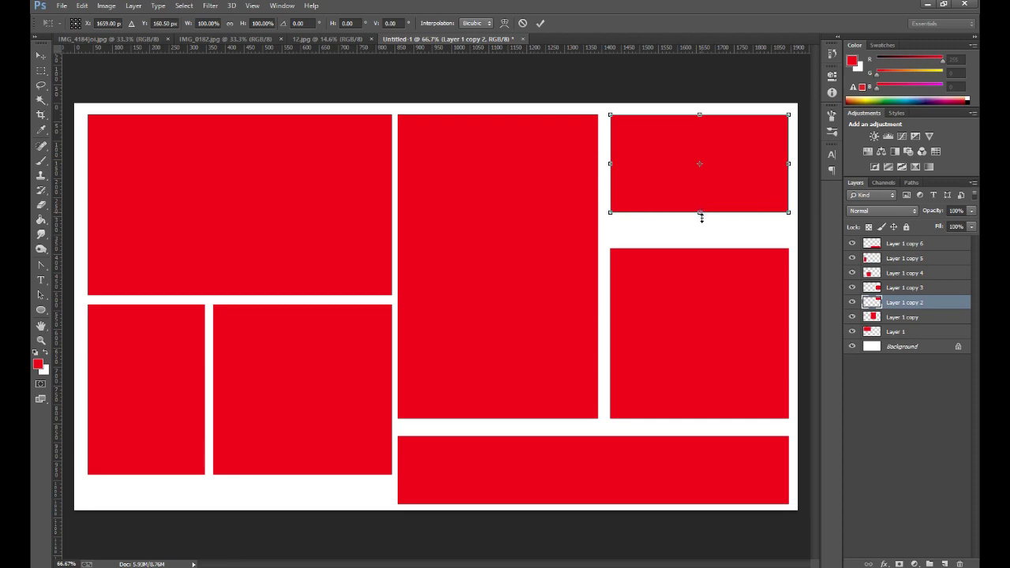
{"action": "left_click_drag", "start_coordinate": [697, 209], "coordinate": [705, 242]}
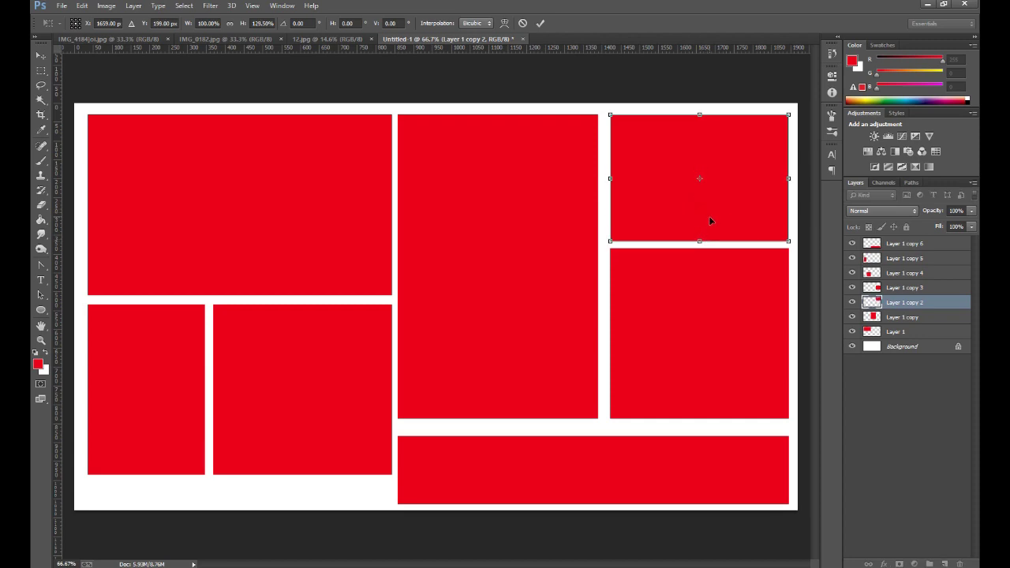
{"action": "key", "text": "Return"}
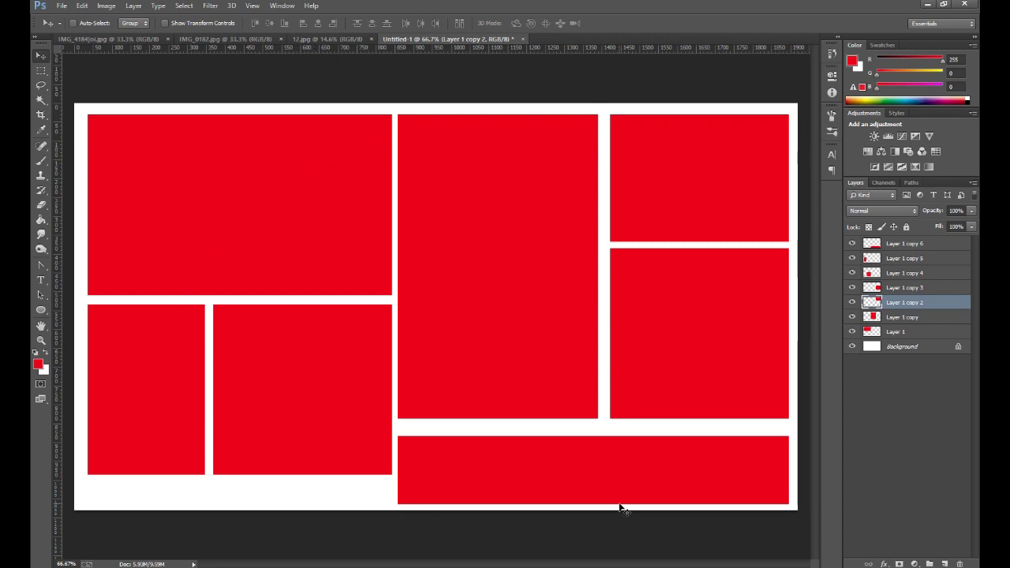
{"action": "left_click", "coordinate": [947, 246]}
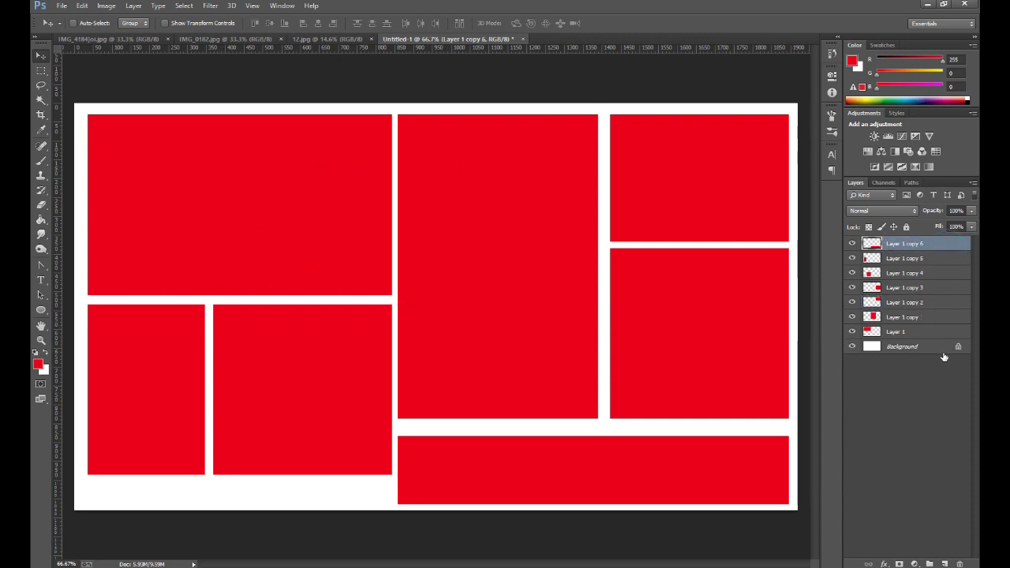
Drag the IMG_4184 portrait into Untitled-1 as Layer 2 covering the panels.
{"action": "left_click", "coordinate": [71, 39]}
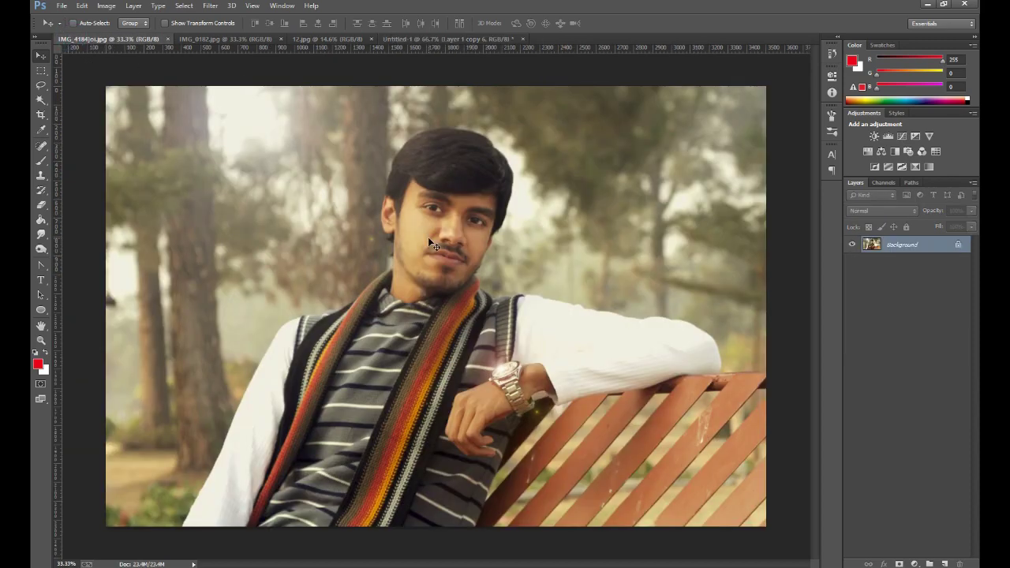
{"action": "mouse_move", "coordinate": [432, 245]}
{"action": "left_mouse_down"}
{"action": "mouse_move", "coordinate": [437, 41]}
{"action": "mouse_move", "coordinate": [362, 193]}
{"action": "left_mouse_up"}
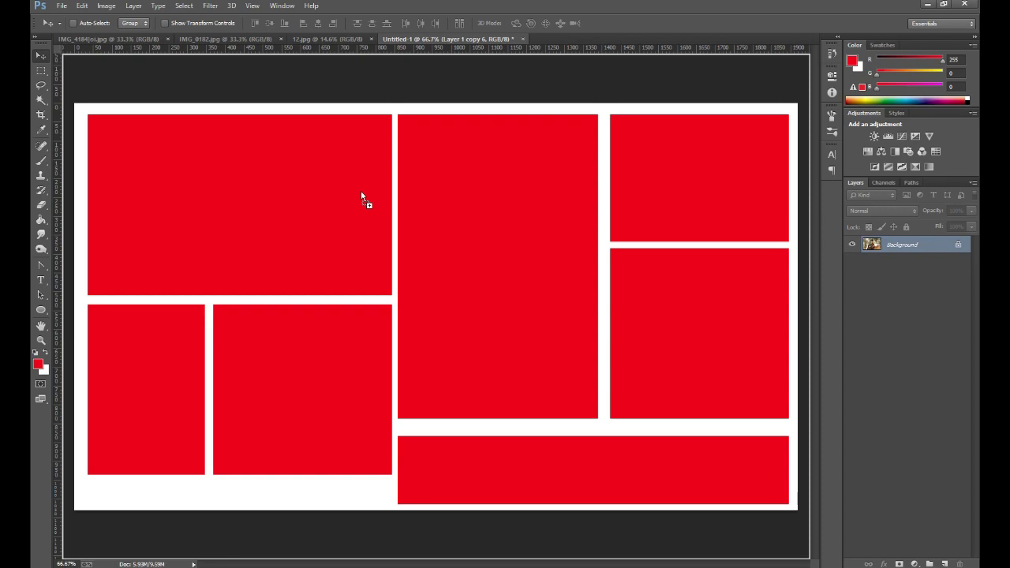
{"action": "left_click_drag", "start_coordinate": [362, 197], "coordinate": [360, 198]}
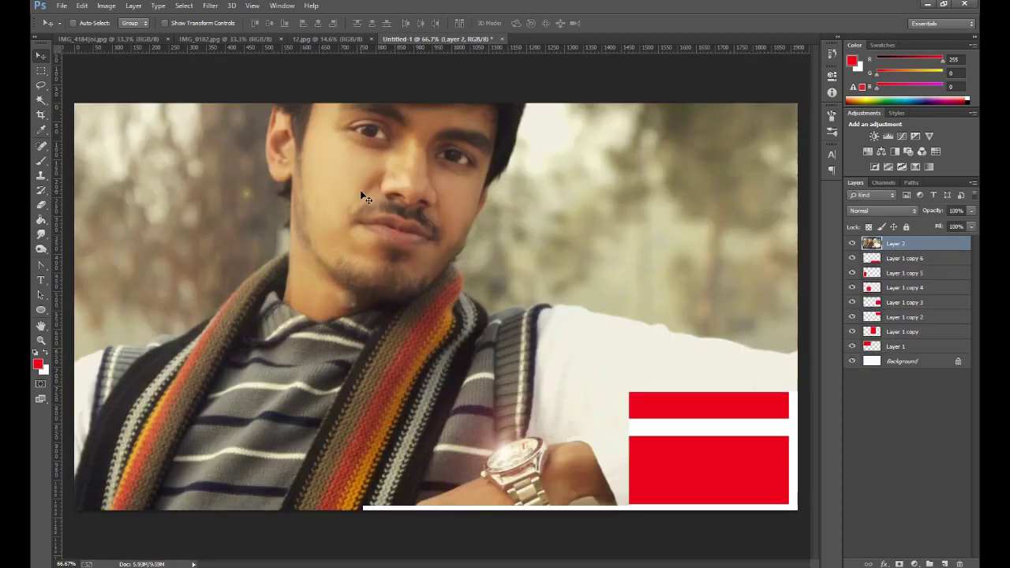
{"action": "mouse_move", "coordinate": [408, 177]}
{"action": "left_mouse_down"}
{"action": "mouse_move", "coordinate": [335, 265]}
{"action": "mouse_move", "coordinate": [281, 265]}
{"action": "left_mouse_up"}
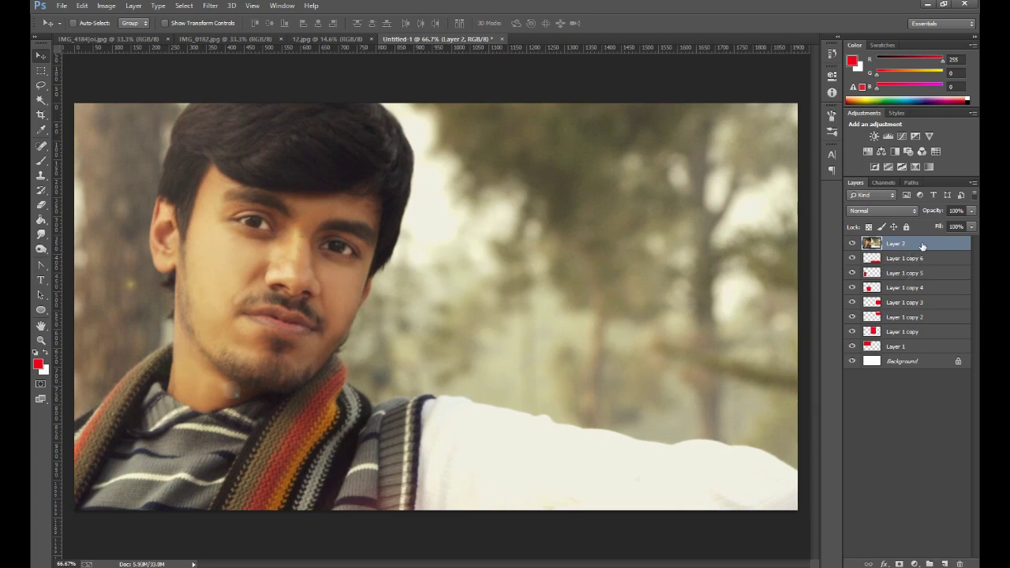
Clip Layer 2 to Layer 1 and shift the portrait to frame the face in the top-left panel.
{"action": "left_click_drag", "start_coordinate": [925, 246], "coordinate": [921, 343]}
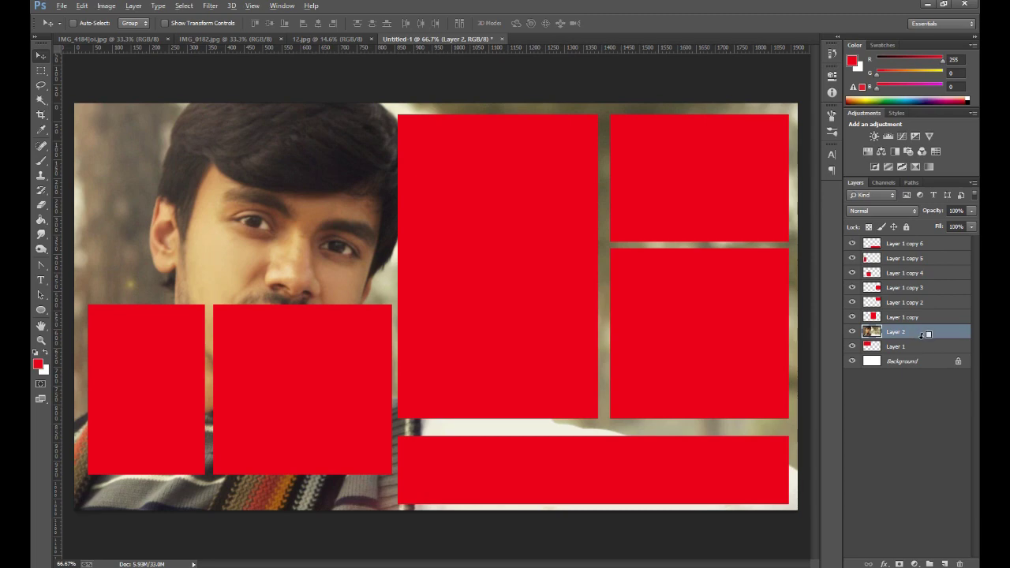
{"action": "left_click", "coordinate": [922, 335], "text": "alt"}
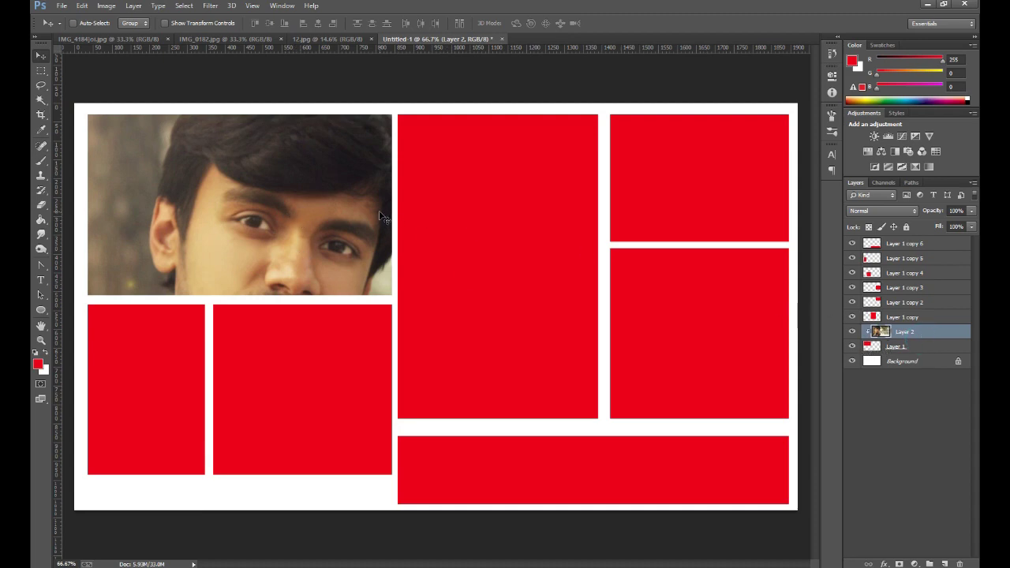
{"action": "mouse_move", "coordinate": [341, 229]}
{"action": "left_mouse_down"}
{"action": "mouse_move", "coordinate": [274, 189]}
{"action": "mouse_move", "coordinate": [324, 135]}
{"action": "mouse_move", "coordinate": [241, 179]}
{"action": "mouse_move", "coordinate": [244, 201]}
{"action": "mouse_move", "coordinate": [316, 221]}
{"action": "left_mouse_up"}
{"action": "left_click_drag", "start_coordinate": [251, 228], "coordinate": [212, 192]}
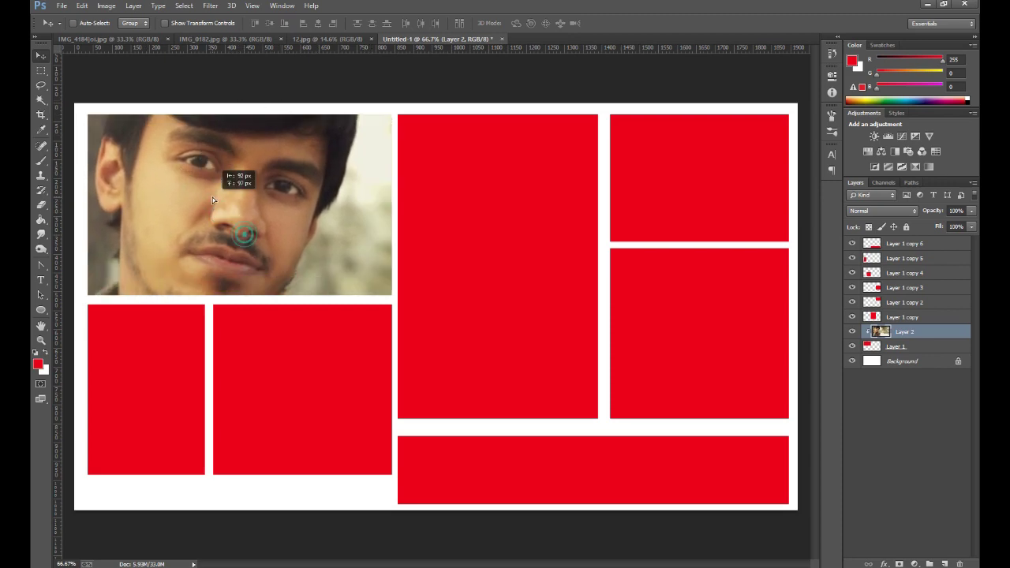
{"action": "key", "text": "ctrl+t"}
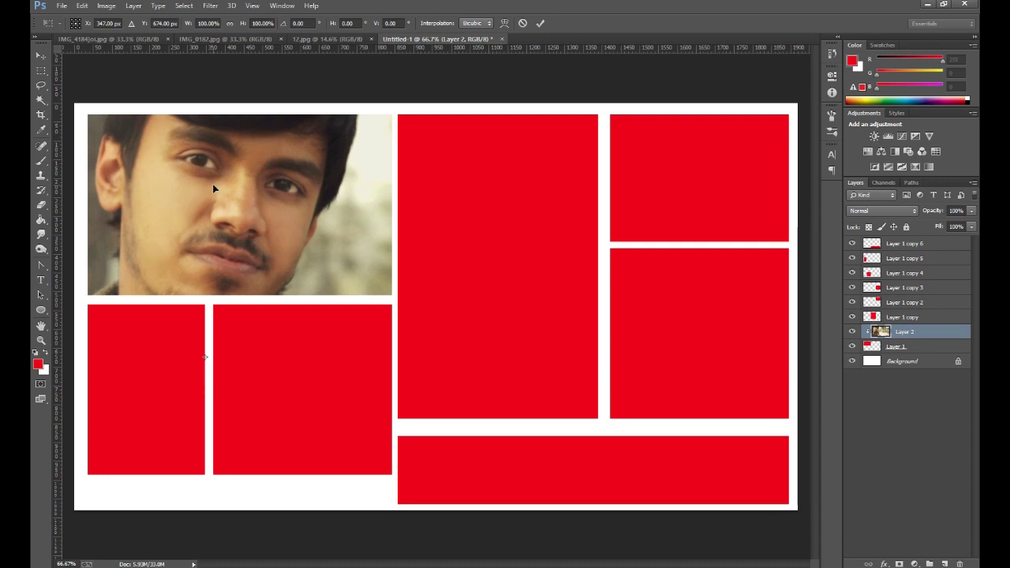
{"action": "key", "text": "ctrl+0"}
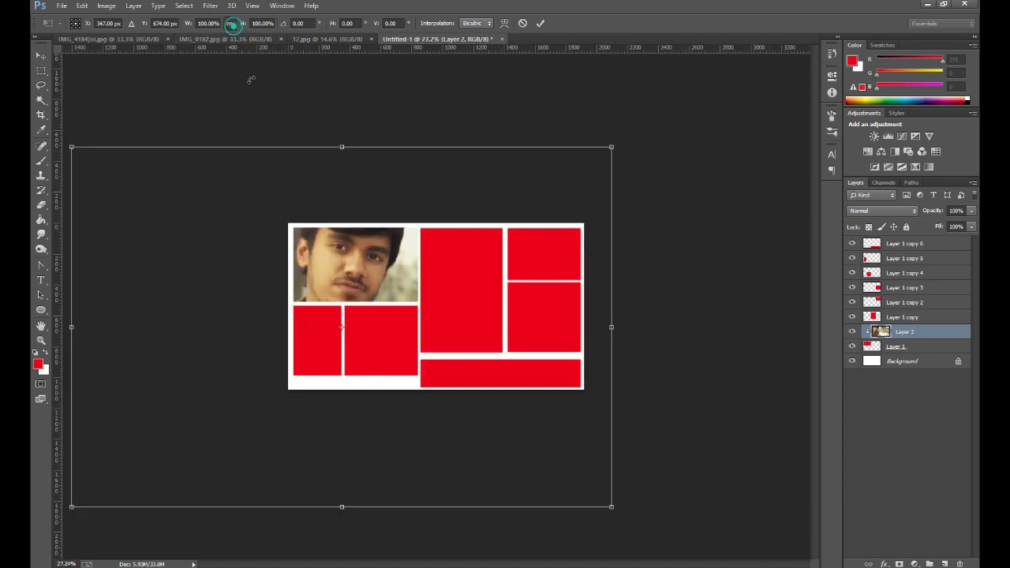
Scale the portrait proportionally to 76.94% so the man's face fills the top-left panel.
{"action": "left_click", "coordinate": [230, 23]}
{"action": "left_click_drag", "start_coordinate": [613, 507], "coordinate": [479, 417]}
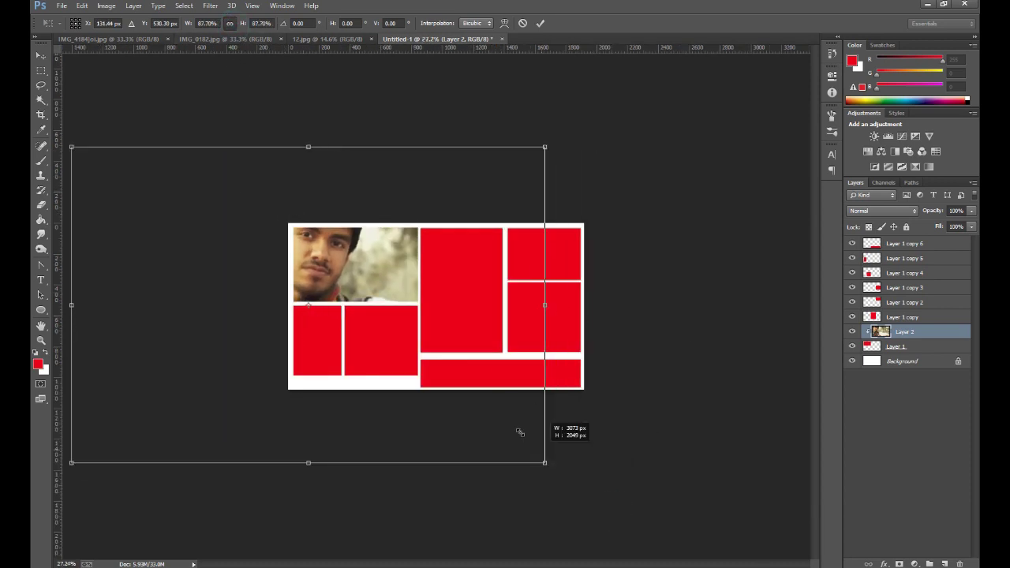
{"action": "left_click_drag", "start_coordinate": [401, 314], "coordinate": [473, 345]}
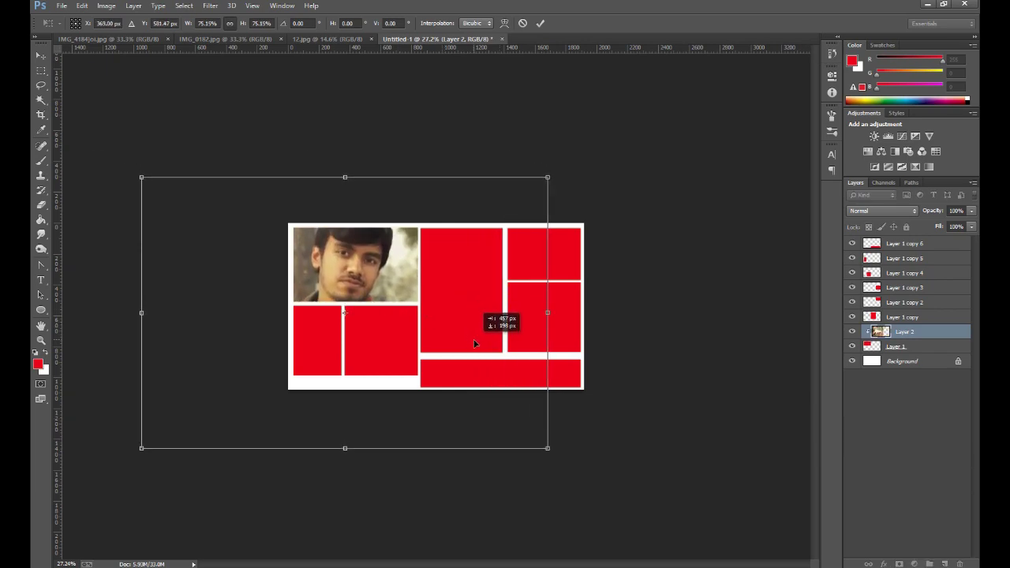
{"action": "left_click_drag", "start_coordinate": [548, 448], "coordinate": [491, 410]}
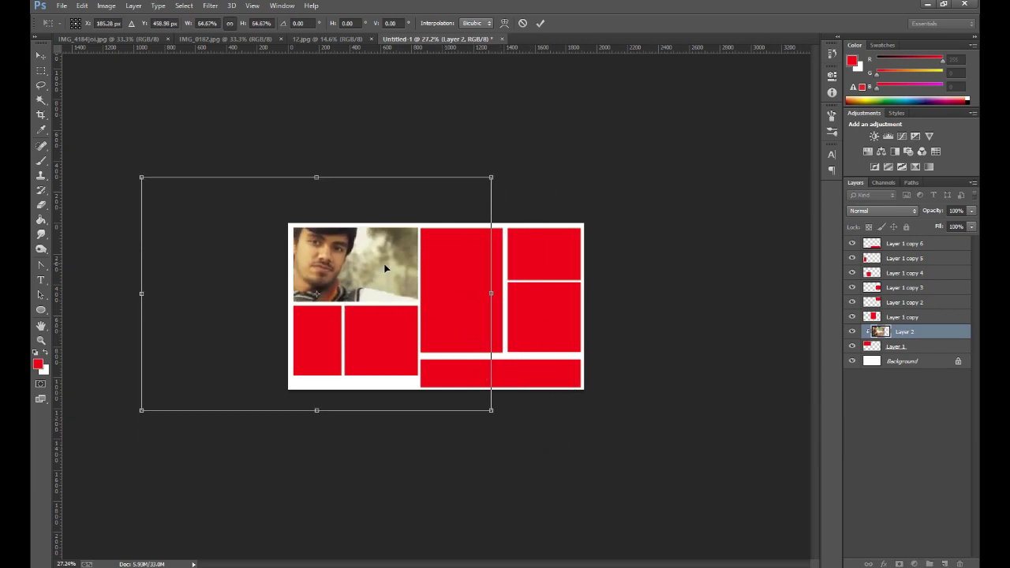
{"action": "mouse_move", "coordinate": [387, 269]}
{"action": "left_mouse_down"}
{"action": "mouse_move", "coordinate": [415, 288]}
{"action": "mouse_move", "coordinate": [390, 280]}
{"action": "left_mouse_up"}
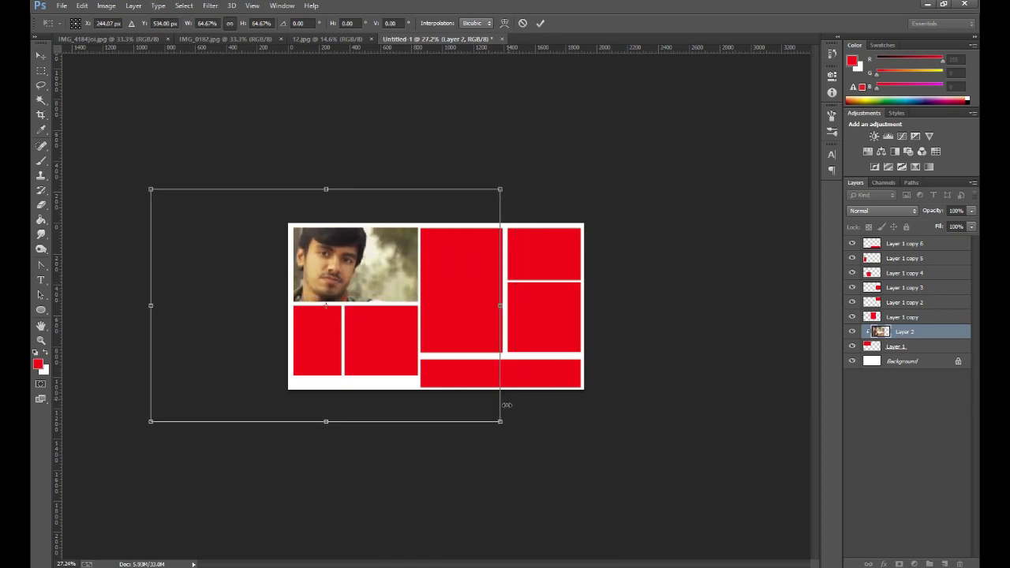
{"action": "mouse_move", "coordinate": [501, 422]}
{"action": "left_mouse_down"}
{"action": "mouse_move", "coordinate": [576, 458]}
{"action": "mouse_move", "coordinate": [565, 465]}
{"action": "left_mouse_up"}
{"action": "left_click_drag", "start_coordinate": [492, 362], "coordinate": [469, 347]}
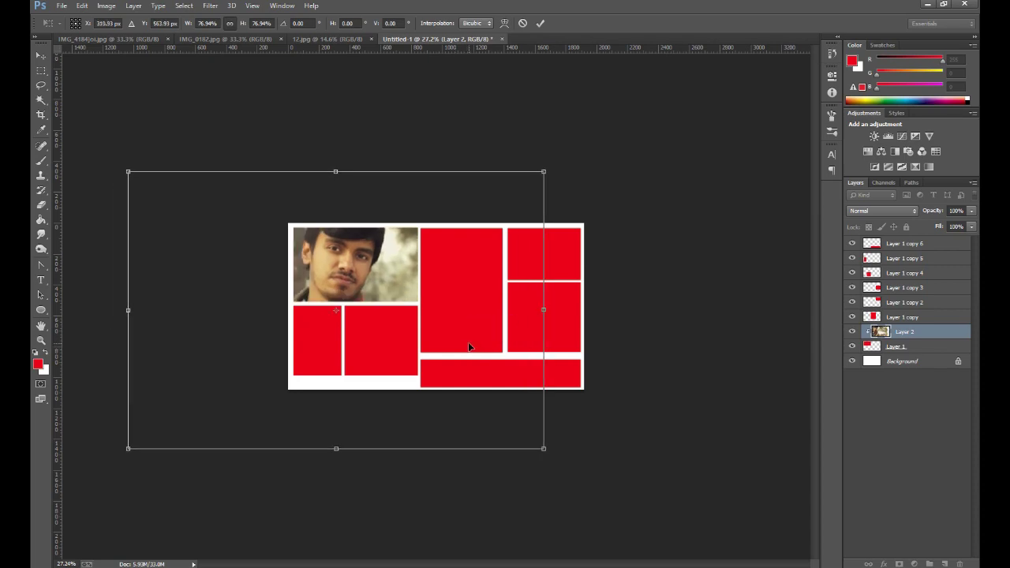
{"action": "key", "text": "Return"}
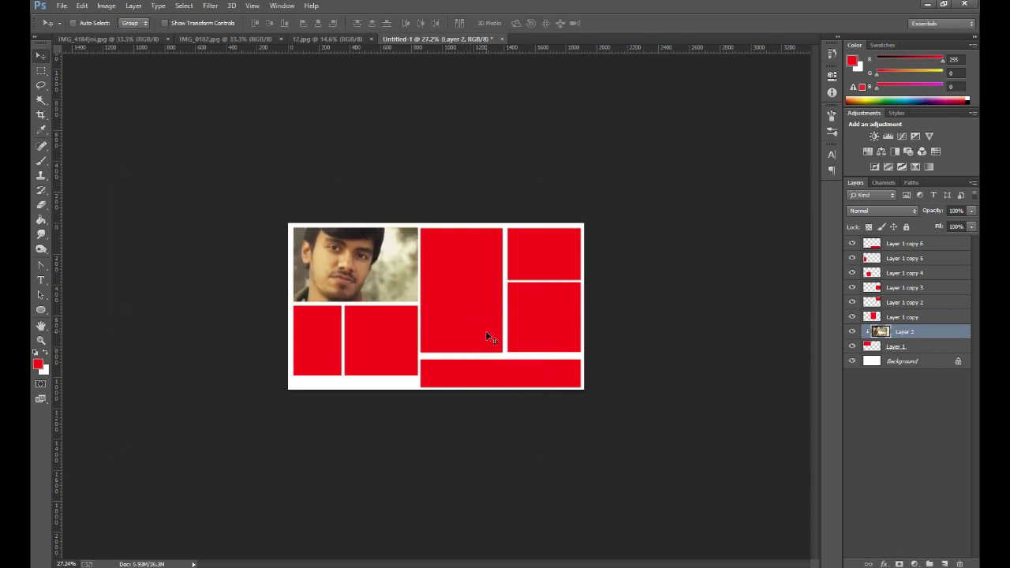
{"action": "key", "text": "ctrl+0"}
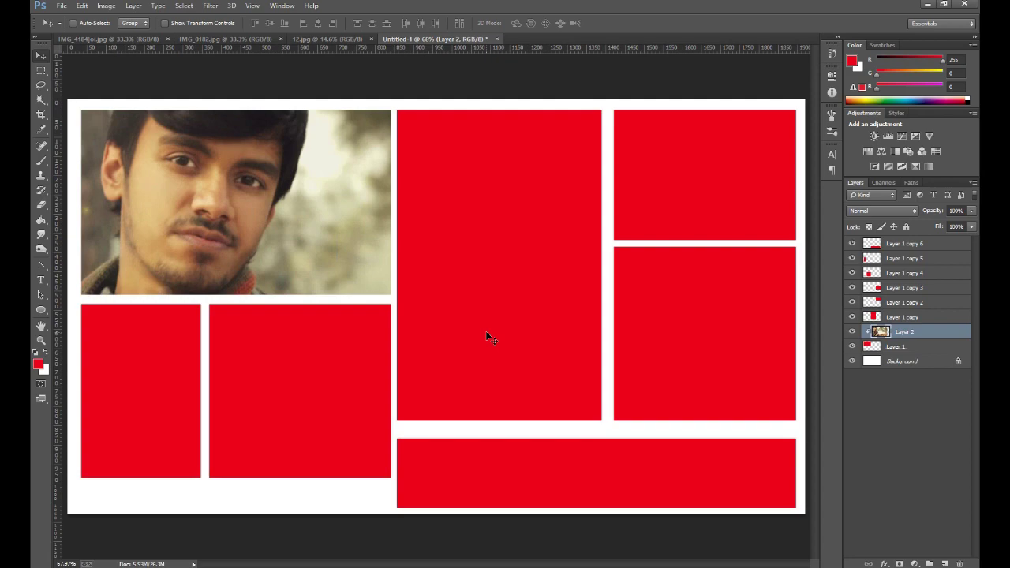
Drag the IMG_0182 cap photo into the collage as Layer 3.
{"action": "left_click", "coordinate": [225, 39]}
{"action": "mouse_move", "coordinate": [369, 196]}
{"action": "left_mouse_down"}
{"action": "mouse_move", "coordinate": [451, 251]}
{"action": "mouse_move", "coordinate": [454, 306]}
{"action": "left_mouse_up"}
{"action": "left_click_drag", "start_coordinate": [386, 244], "coordinate": [432, 224]}
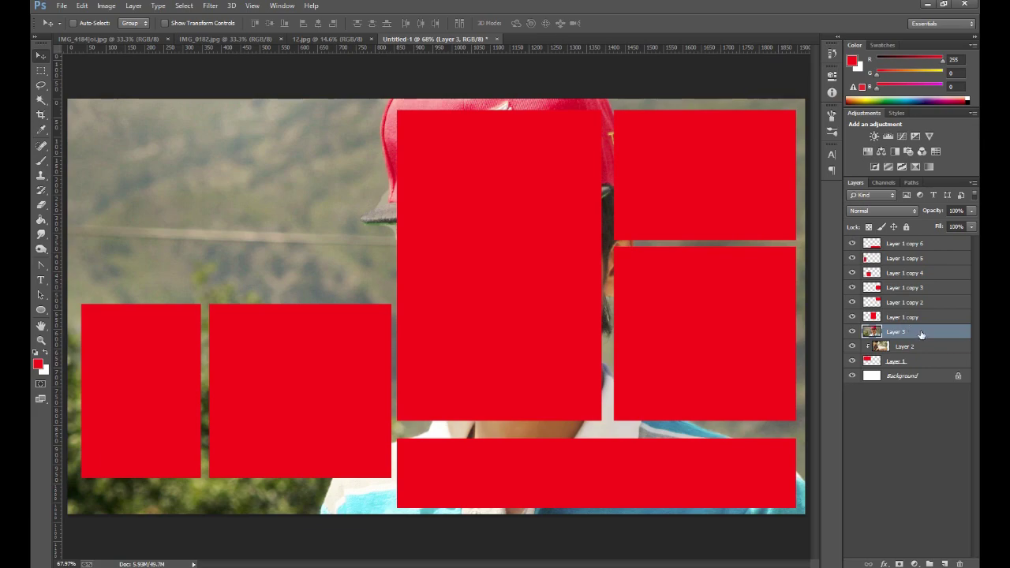
Clip Layer 3 to Layer 1 copy and position the cap and face in the centre panel.
{"action": "left_click_drag", "start_coordinate": [920, 332], "coordinate": [921, 316]}
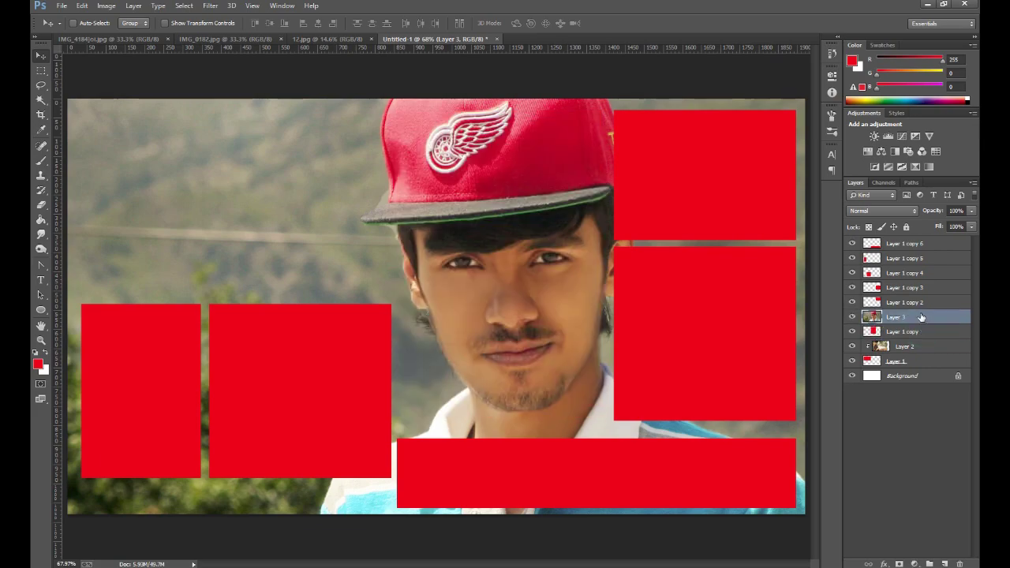
{"action": "left_click", "coordinate": [918, 325], "text": "alt"}
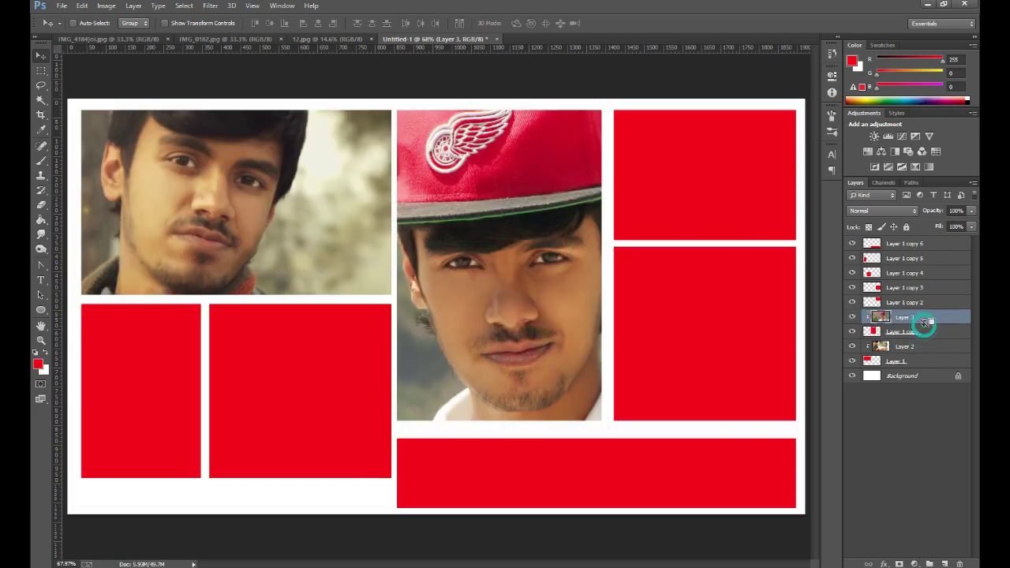
{"action": "left_click_drag", "start_coordinate": [551, 292], "coordinate": [552, 241]}
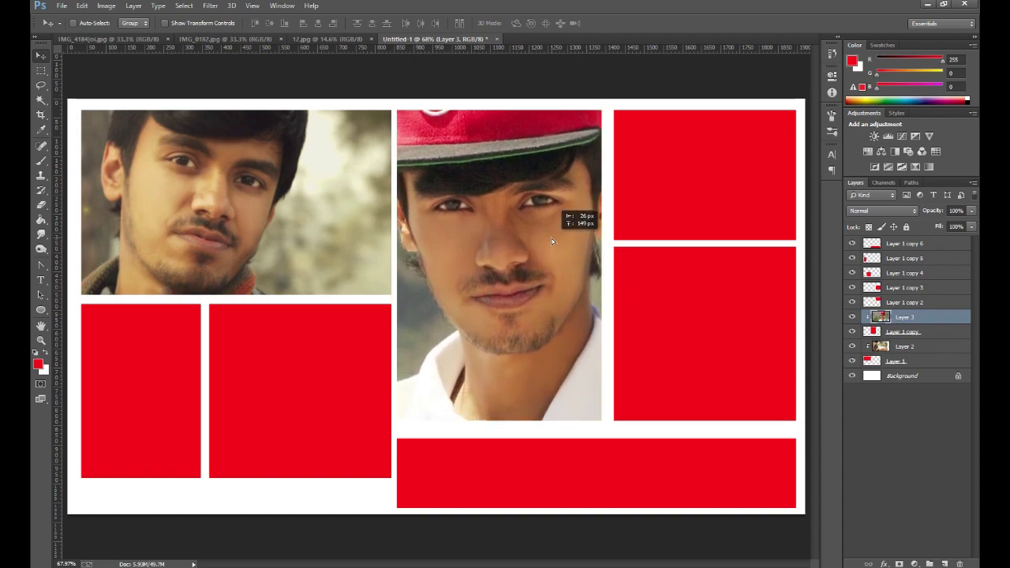
{"action": "left_click_drag", "start_coordinate": [551, 240], "coordinate": [552, 315]}
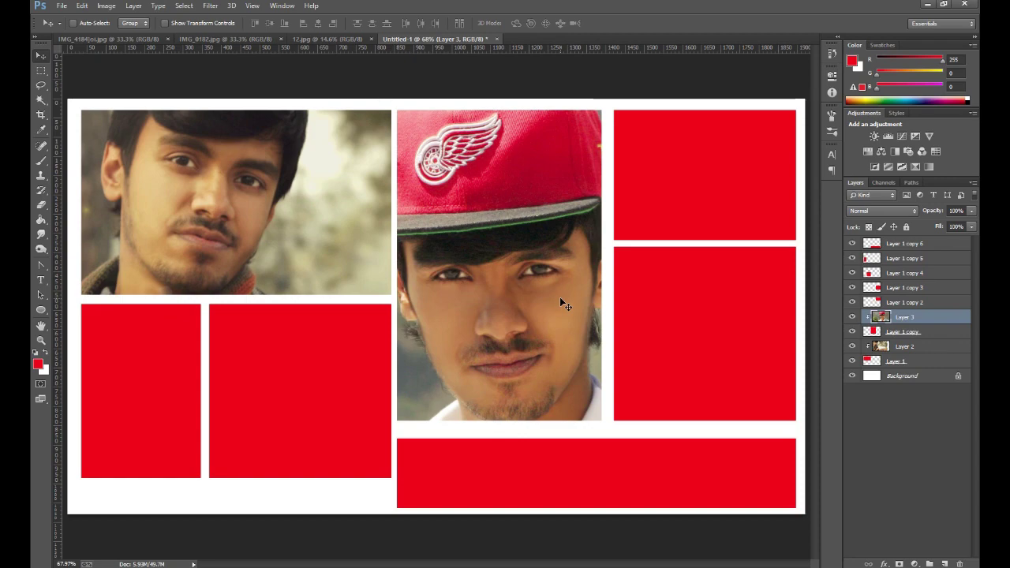
{"action": "key", "text": "ctrl+t"}
{"action": "key", "text": "ctrl+0"}
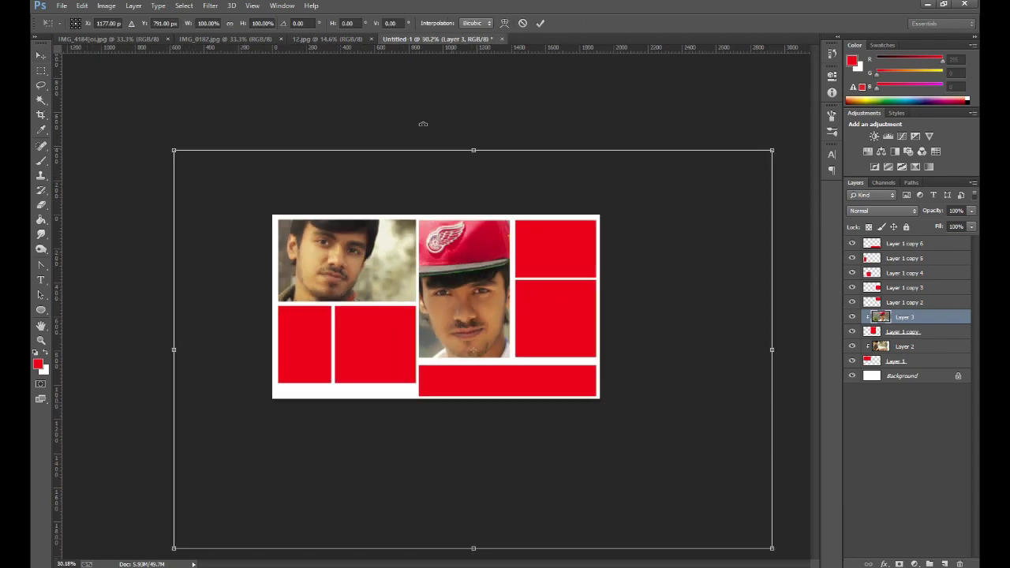
Scale the cap portrait proportionally to about 69%, shift it up-left into the centre panel, and commit.
{"action": "left_click", "coordinate": [230, 23]}
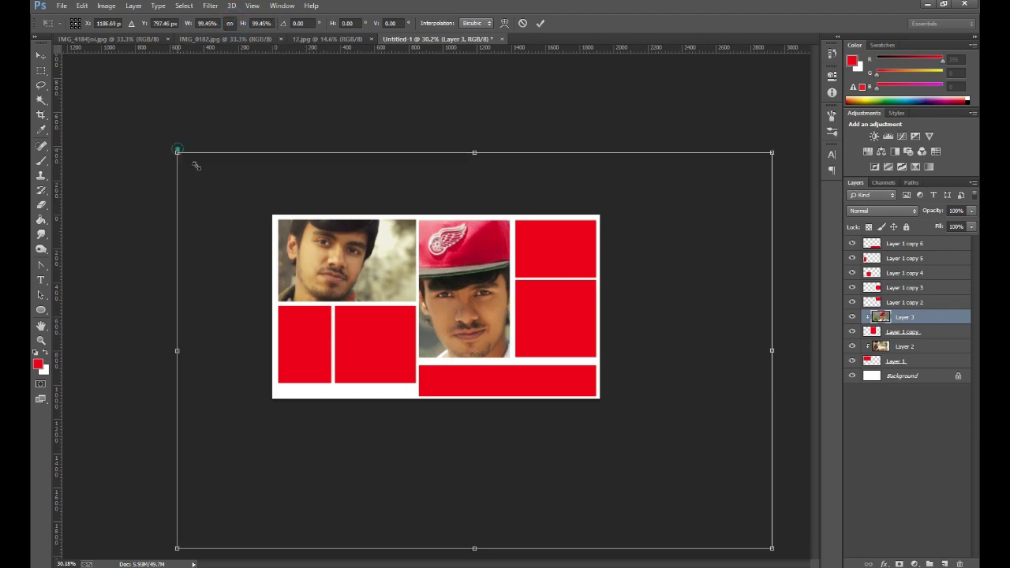
{"action": "left_click_drag", "start_coordinate": [174, 150], "coordinate": [360, 274]}
{"action": "left_click_drag", "start_coordinate": [487, 397], "coordinate": [392, 307]}
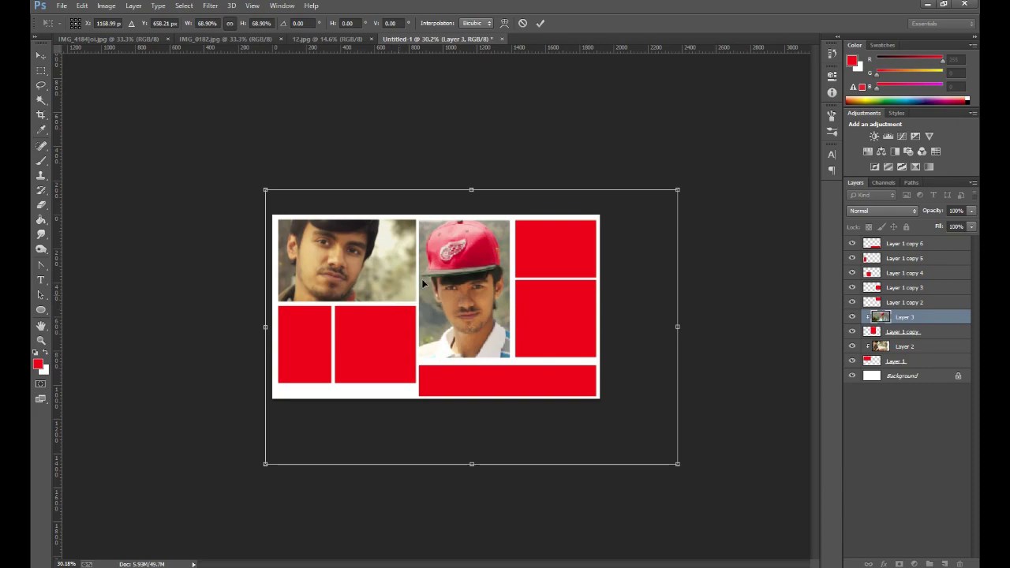
{"action": "scroll", "coordinate": [427, 281], "scroll_direction": "up", "scroll_amount": 2}
{"action": "key", "text": "Return"}
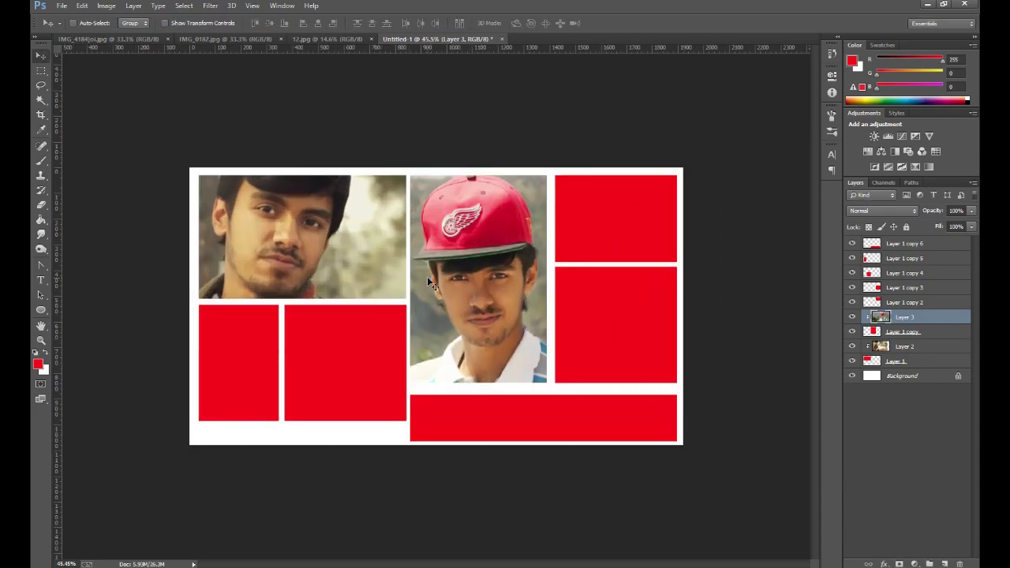
{"action": "scroll", "coordinate": [433, 283], "scroll_direction": "up", "scroll_amount": 1}
{"action": "scroll", "coordinate": [433, 283], "scroll_direction": "up", "scroll_amount": 1}
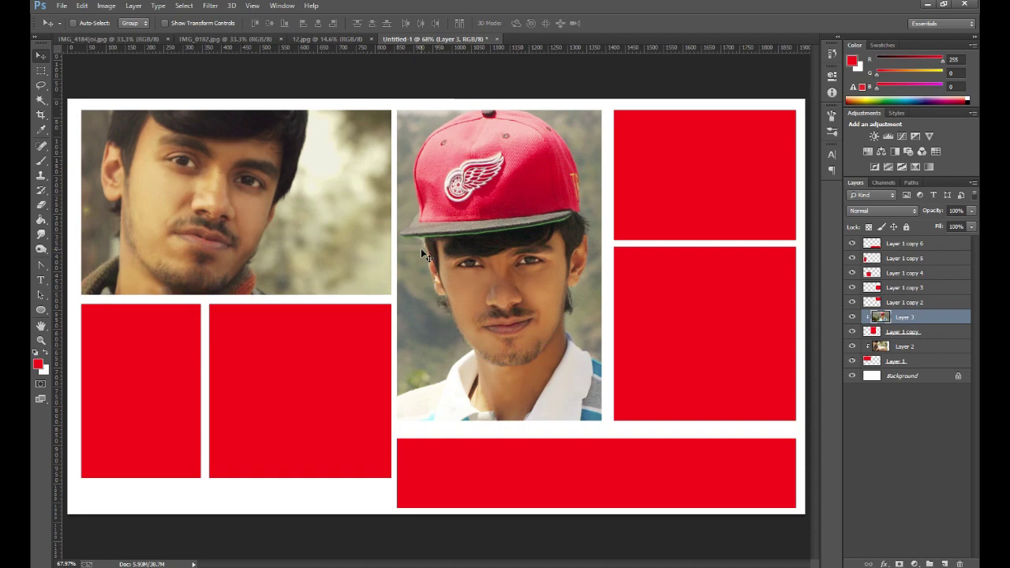
Bring the 12.jpg portrait in as Layer 4 and clip it above Layer 1 copy 4.
{"action": "left_click", "coordinate": [346, 40]}
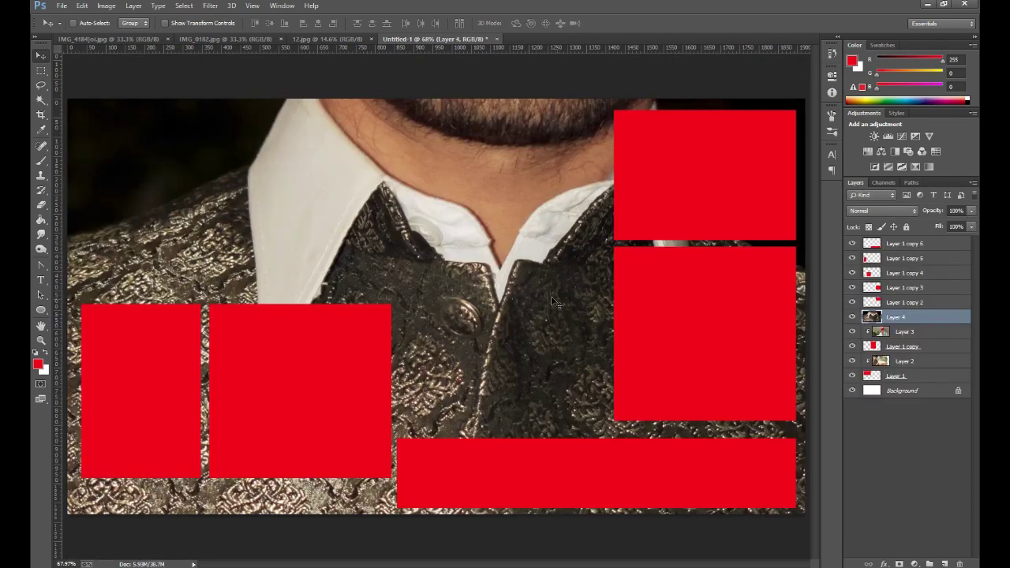
{"action": "mouse_move", "coordinate": [419, 45]}
{"action": "left_mouse_down"}
{"action": "mouse_move", "coordinate": [558, 353]}
{"action": "mouse_move", "coordinate": [474, 281]}
{"action": "left_mouse_up"}
{"action": "left_click_drag", "start_coordinate": [919, 317], "coordinate": [915, 273]}
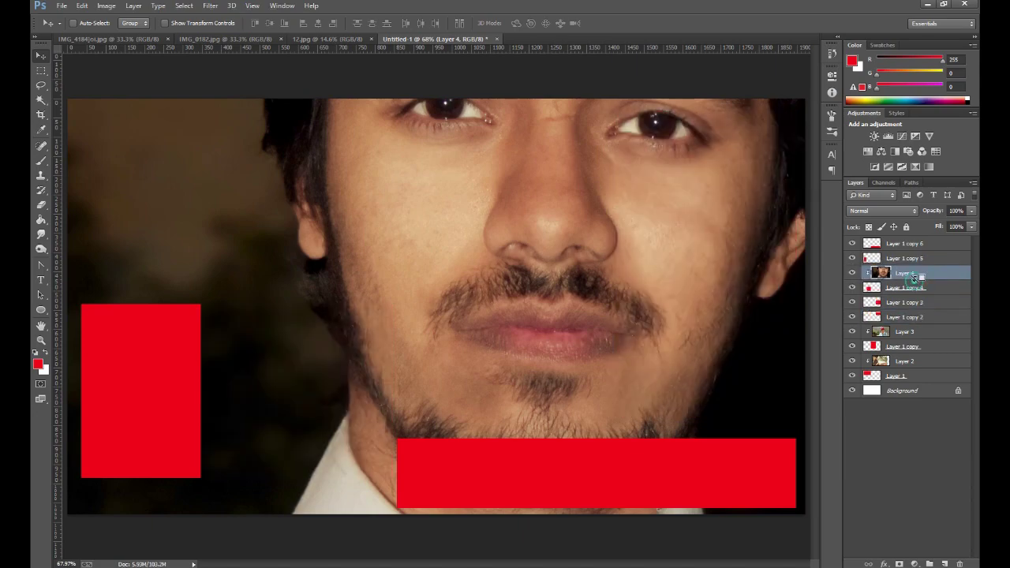
{"action": "left_click", "coordinate": [914, 281], "text": "alt"}
{"action": "mouse_move", "coordinate": [262, 410]}
{"action": "left_mouse_down"}
{"action": "mouse_move", "coordinate": [173, 411]}
{"action": "mouse_move", "coordinate": [333, 406]}
{"action": "mouse_move", "coordinate": [305, 402]}
{"action": "left_mouse_up"}
Scale Layer 4 proportionally to about 28.89% so his face fills the lower-centre panel.
{"action": "key", "text": "ctrl+t"}
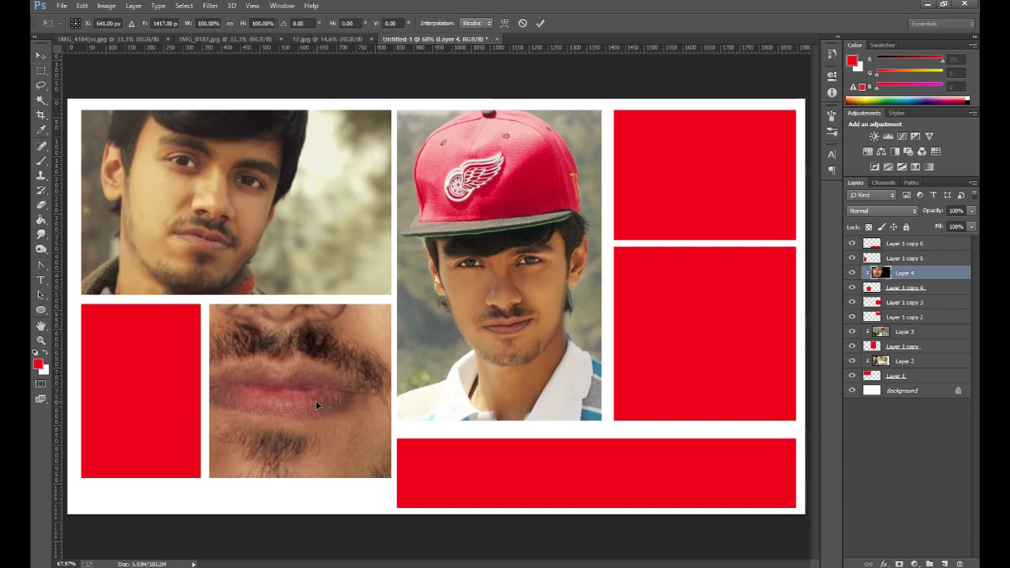
{"action": "key", "text": "ctrl+0"}
{"action": "left_click", "coordinate": [229, 23]}
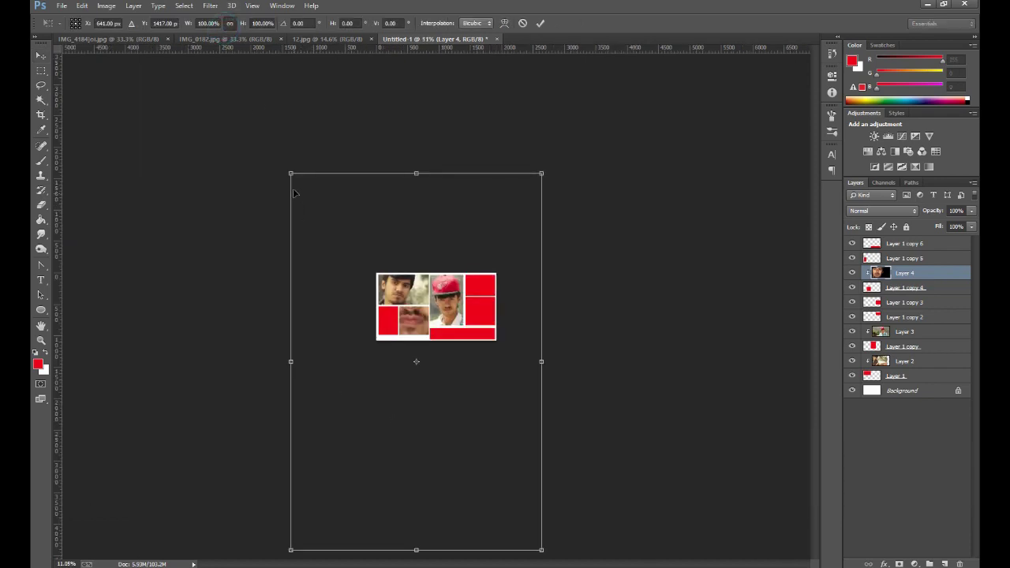
{"action": "mouse_move", "coordinate": [290, 173]}
{"action": "left_mouse_down"}
{"action": "mouse_move", "coordinate": [490, 372]}
{"action": "mouse_move", "coordinate": [505, 439]}
{"action": "mouse_move", "coordinate": [404, 304]}
{"action": "mouse_move", "coordinate": [411, 410]}
{"action": "left_mouse_up"}
{"action": "key", "text": "ctrl+0"}
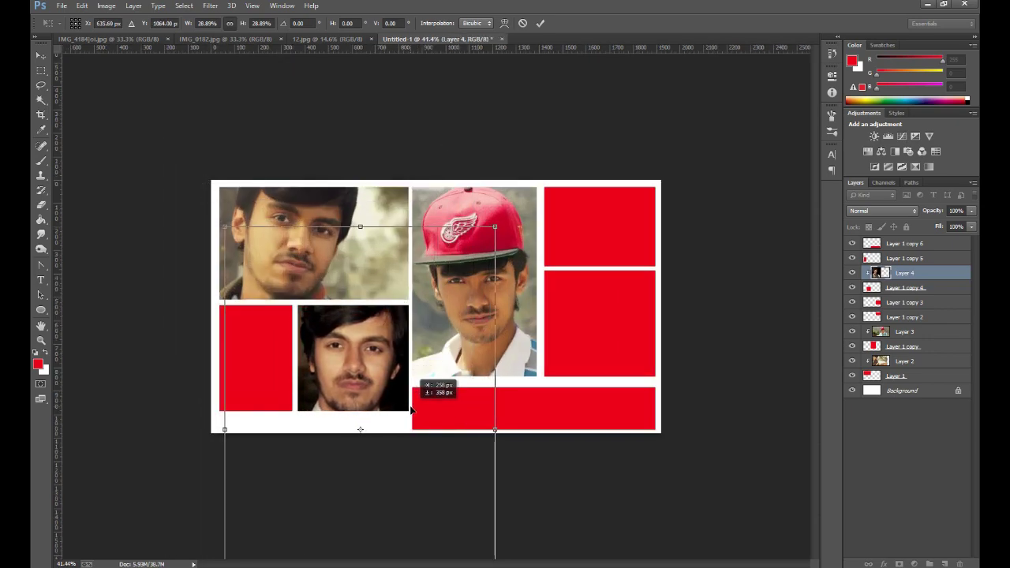
{"action": "left_click", "coordinate": [383, 358]}
{"action": "left_click_drag", "start_coordinate": [378, 355], "coordinate": [383, 354]}
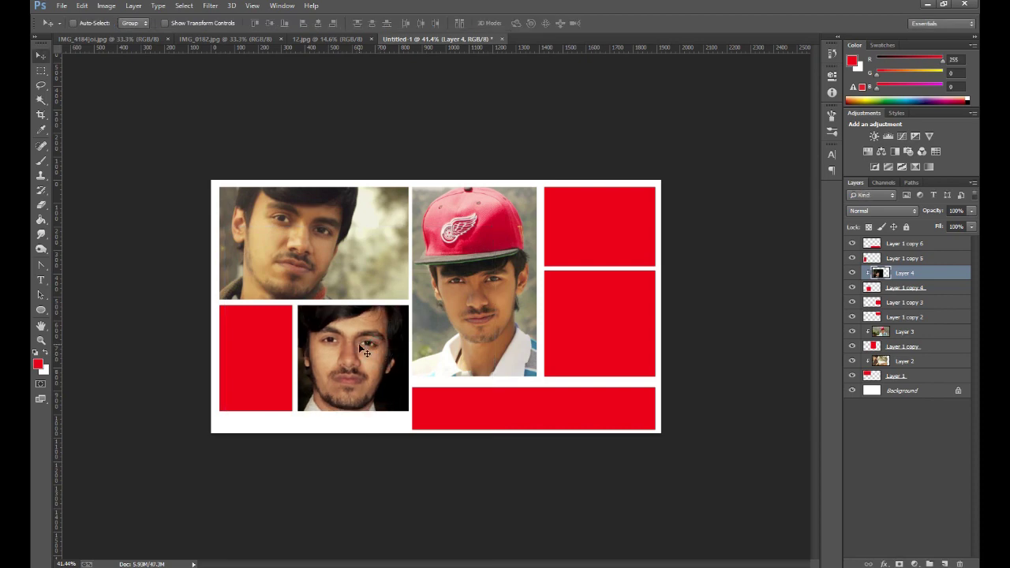
Duplicate the portrait as Layer 4 copy and clip it into the bottom bar.
{"action": "left_click_drag", "start_coordinate": [351, 344], "coordinate": [514, 412]}
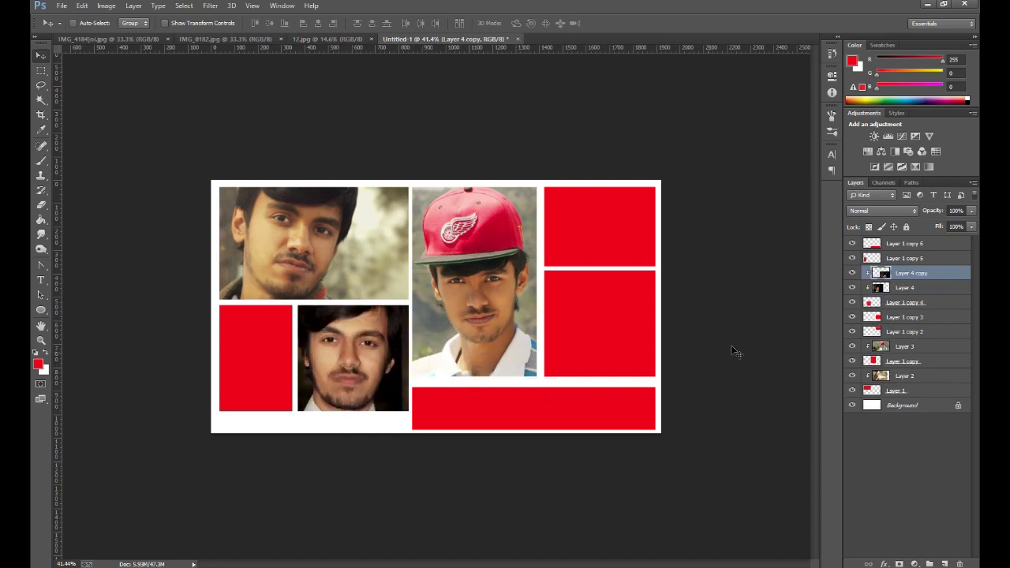
{"action": "left_click_drag", "start_coordinate": [937, 274], "coordinate": [937, 241]}
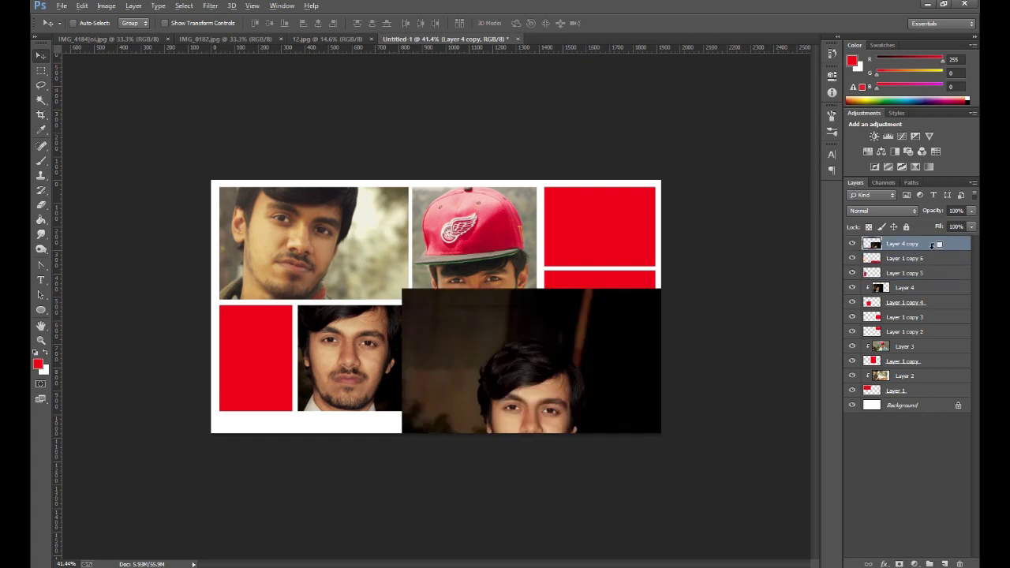
{"action": "left_click", "coordinate": [932, 251], "text": "alt"}
{"action": "left_click_drag", "start_coordinate": [562, 409], "coordinate": [557, 410]}
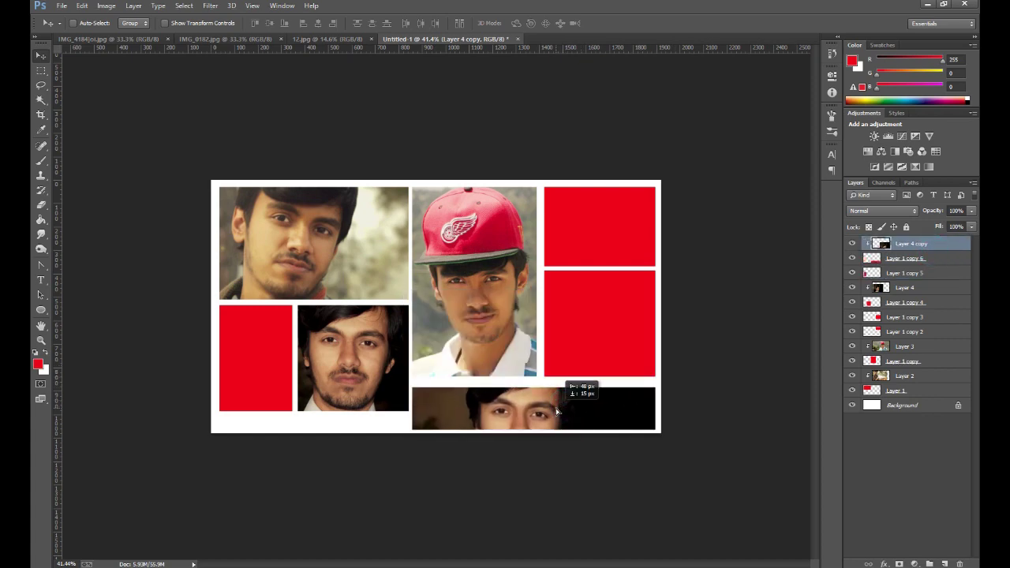
Enlarge Layer 4 copy to about 171% so the bottom strip shows the eyes.
{"action": "key", "text": "ctrl+t"}
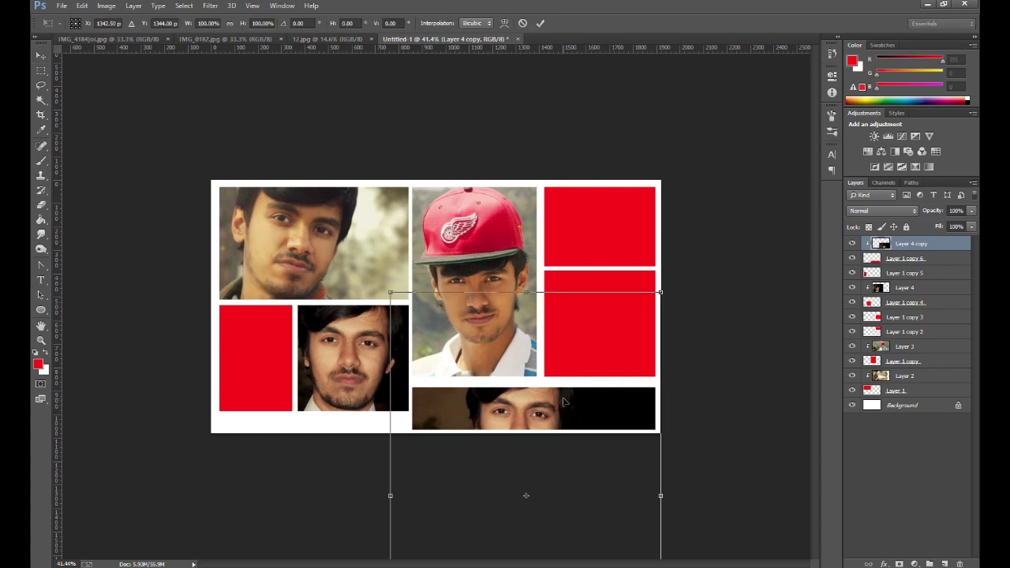
{"action": "key", "text": "ctrl+minus"}
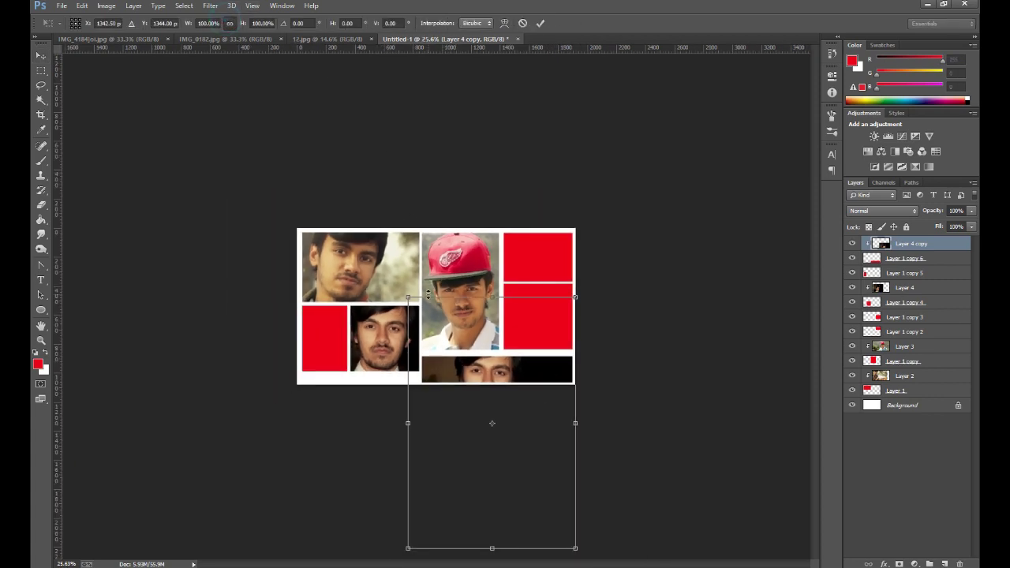
{"action": "mouse_move", "coordinate": [427, 294]}
{"action": "left_mouse_down"}
{"action": "mouse_move", "coordinate": [471, 361]}
{"action": "mouse_move", "coordinate": [465, 389]}
{"action": "left_mouse_up"}
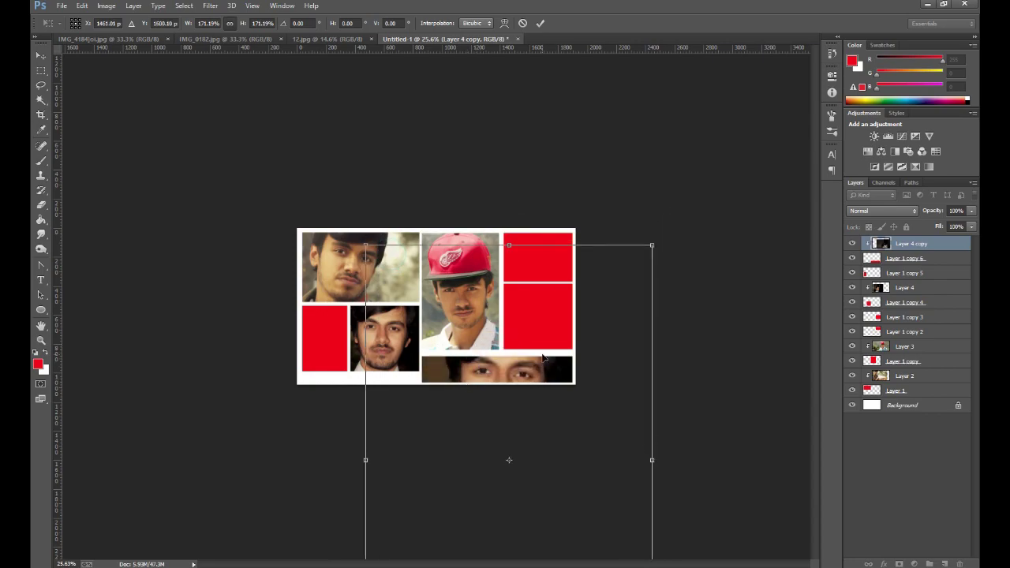
{"action": "key", "text": "Return"}
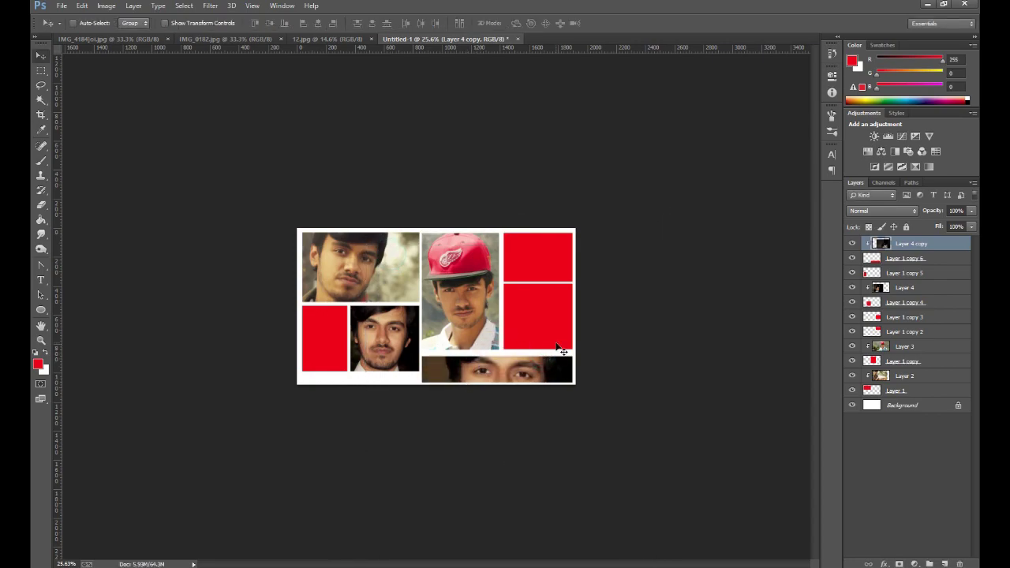
{"action": "key", "text": "ctrl+0"}
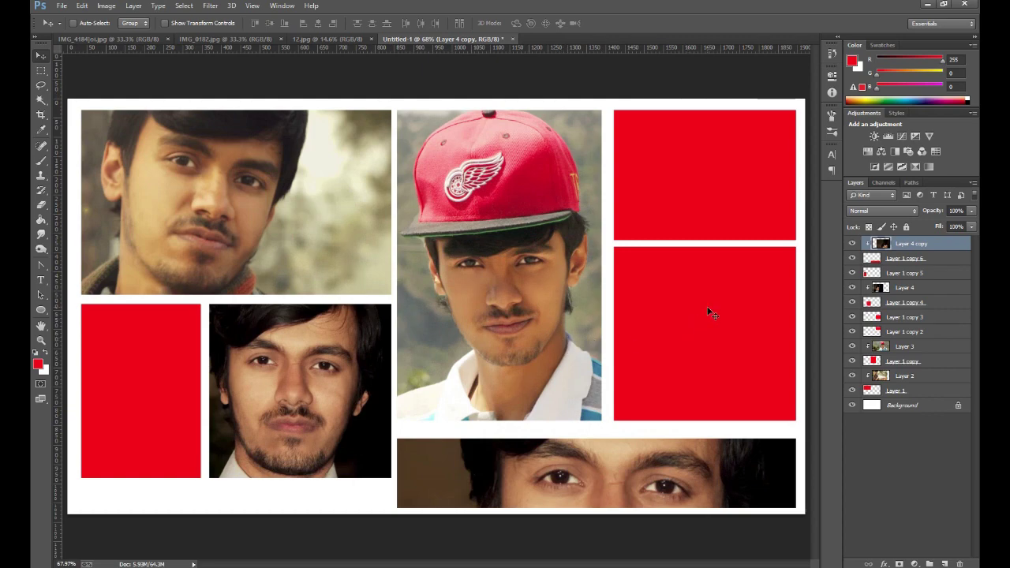
{"action": "left_click", "coordinate": [911, 350]}
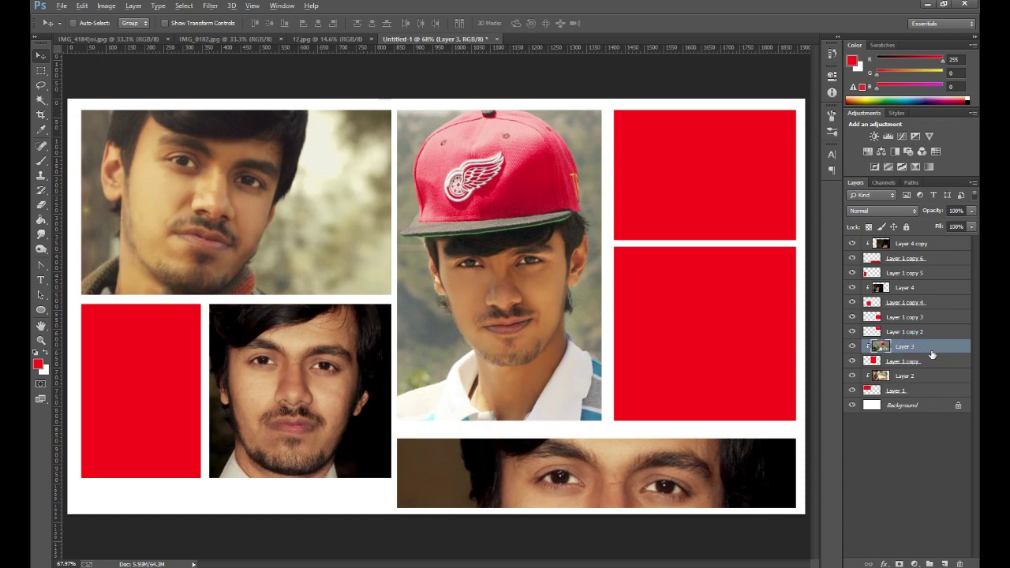
Copy the cap photo (Layer 3) above Layer 1 copy 3 and clip it into the right-middle panel.
{"action": "mouse_move", "coordinate": [915, 351]}
{"action": "left_mouse_down"}
{"action": "mouse_move", "coordinate": [929, 335]}
{"action": "mouse_move", "coordinate": [916, 322]}
{"action": "left_mouse_up"}
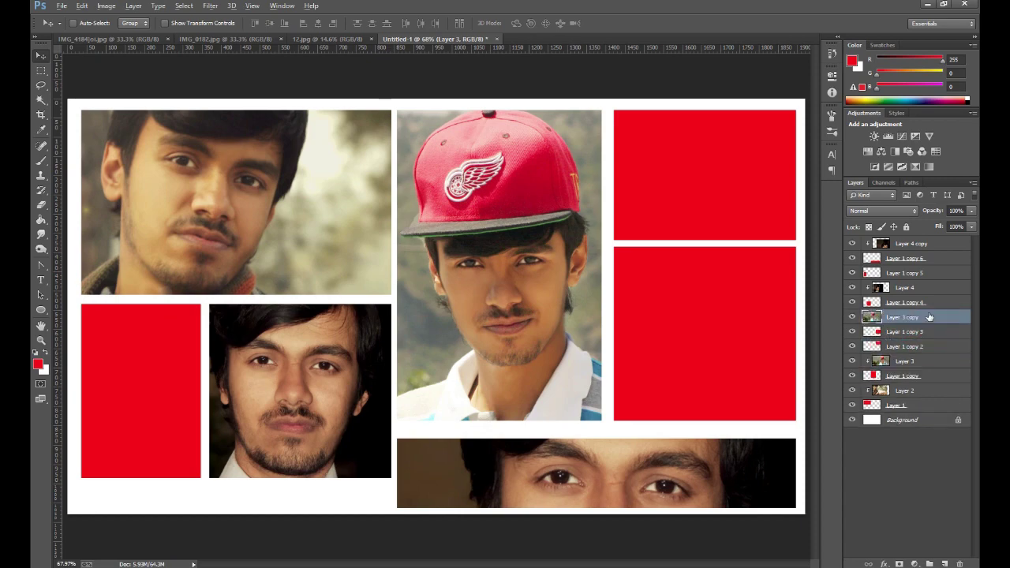
{"action": "left_click_drag", "start_coordinate": [615, 277], "coordinate": [789, 277]}
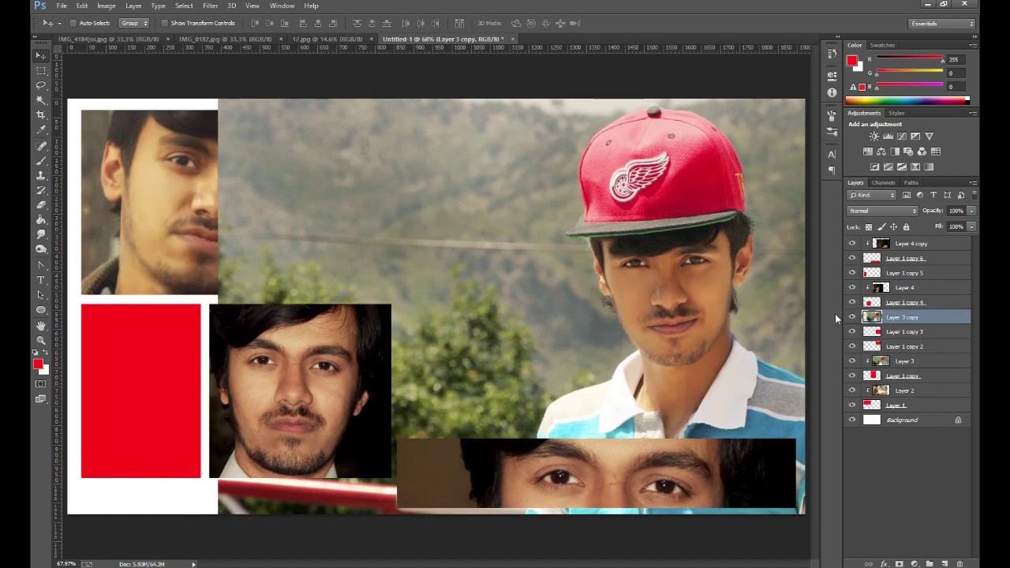
{"action": "left_click", "coordinate": [924, 324], "text": "alt"}
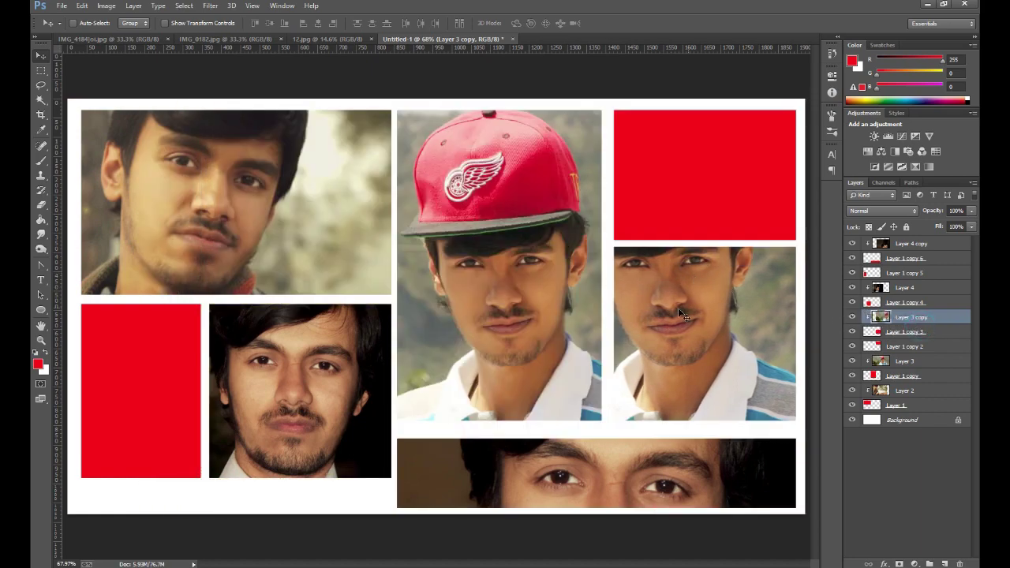
{"action": "mouse_move", "coordinate": [680, 314]}
{"action": "left_mouse_down"}
{"action": "mouse_move", "coordinate": [722, 315]}
{"action": "mouse_move", "coordinate": [723, 336]}
{"action": "left_mouse_up"}
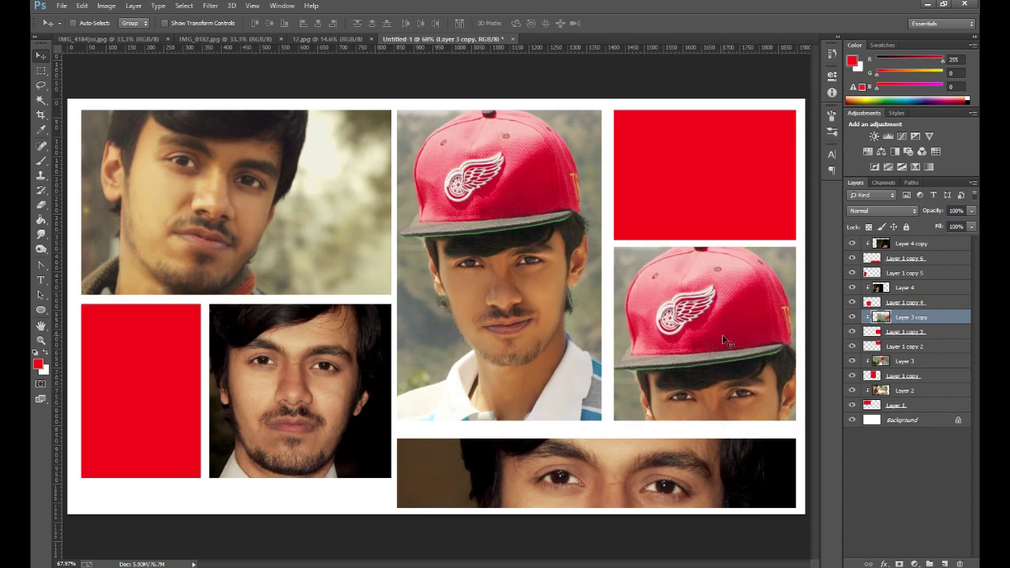
Enlarge Layer 3 copy proportionally to about 160% and frame the face close-up.
{"action": "key", "text": "ctrl+t"}
{"action": "left_click", "coordinate": [230, 23]}
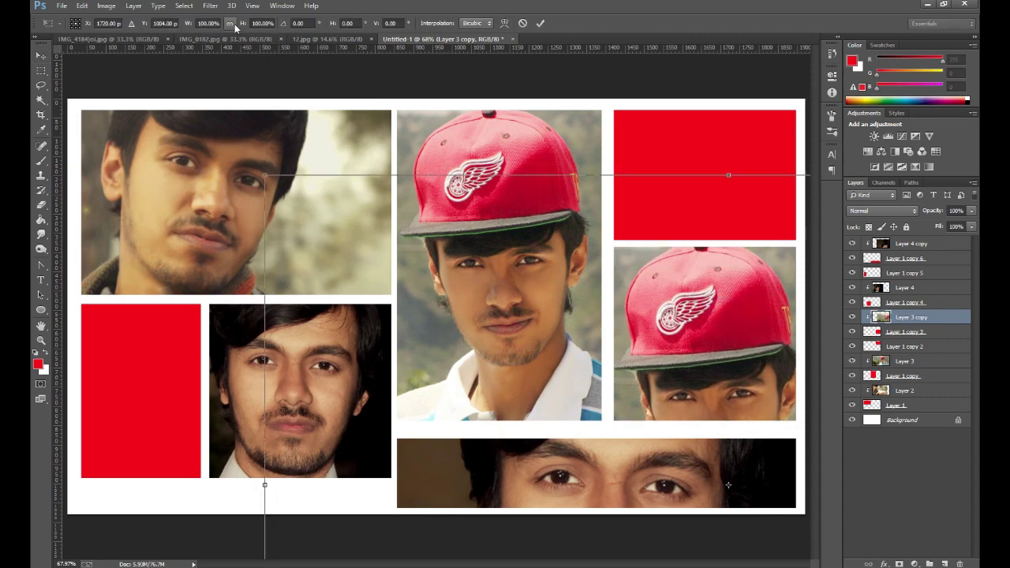
{"action": "left_click_drag", "start_coordinate": [264, 176], "coordinate": [134, 40]}
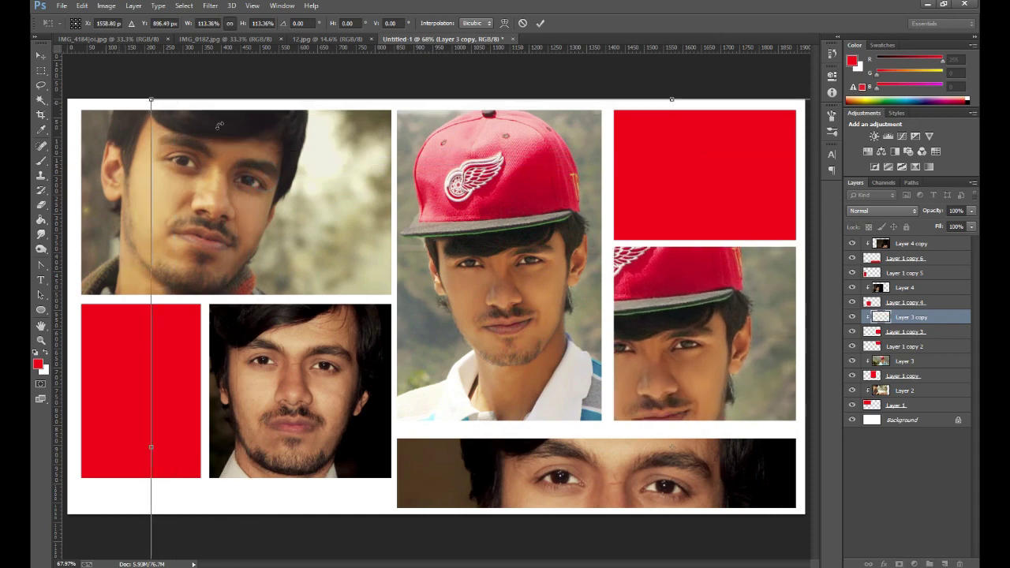
{"action": "mouse_move", "coordinate": [476, 186]}
{"action": "left_mouse_down"}
{"action": "mouse_move", "coordinate": [512, 218]}
{"action": "mouse_move", "coordinate": [535, 207]}
{"action": "left_mouse_up"}
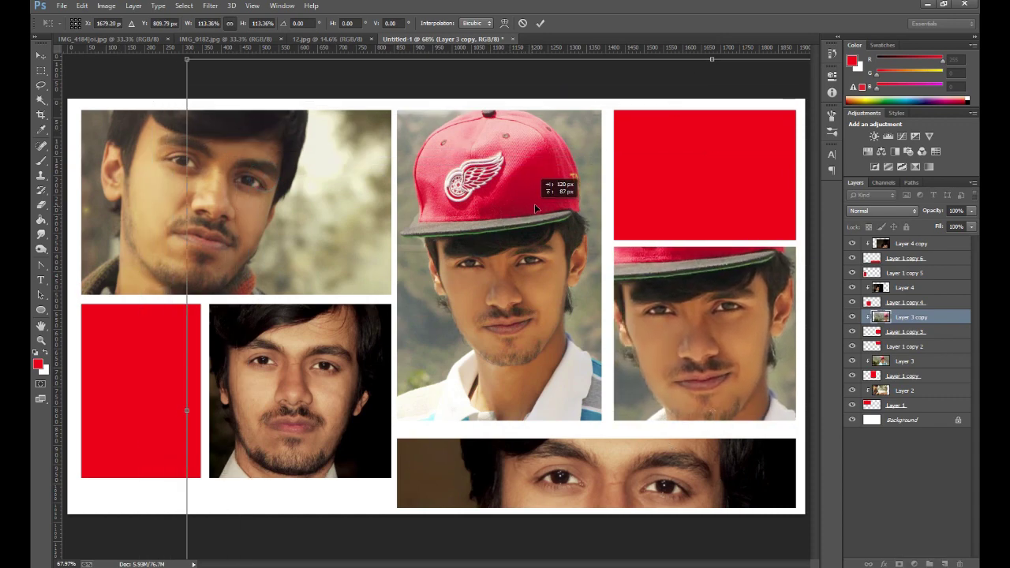
{"action": "key", "text": "ctrl+minus"}
{"action": "key", "text": "ctrl+minus"}
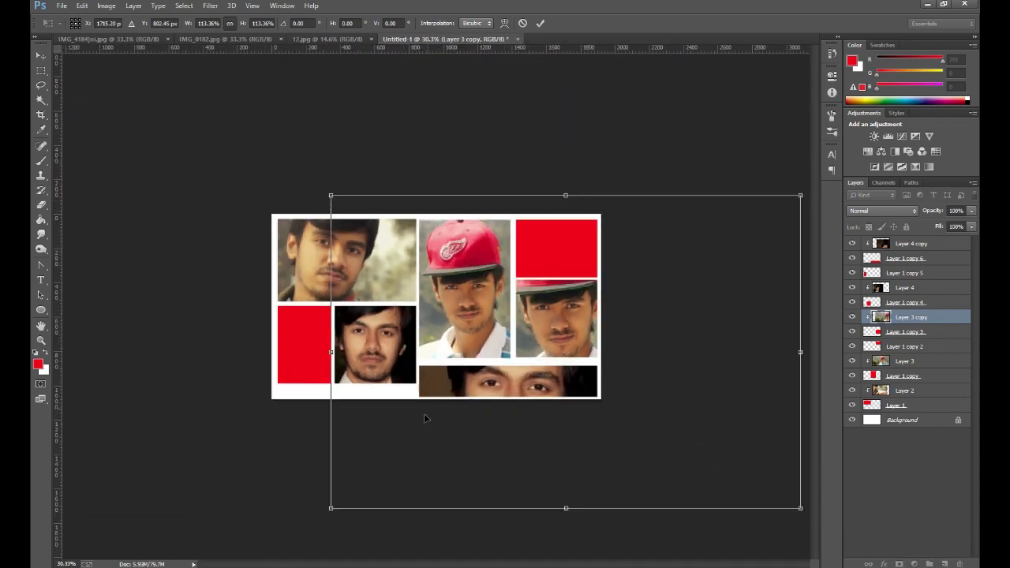
{"action": "left_click_drag", "start_coordinate": [329, 194], "coordinate": [99, 34]}
{"action": "mouse_move", "coordinate": [263, 156]}
{"action": "left_mouse_down"}
{"action": "mouse_move", "coordinate": [397, 262]}
{"action": "mouse_move", "coordinate": [399, 254]}
{"action": "left_mouse_up"}
{"action": "key", "text": "Return"}
{"action": "key", "text": "ctrl+0"}
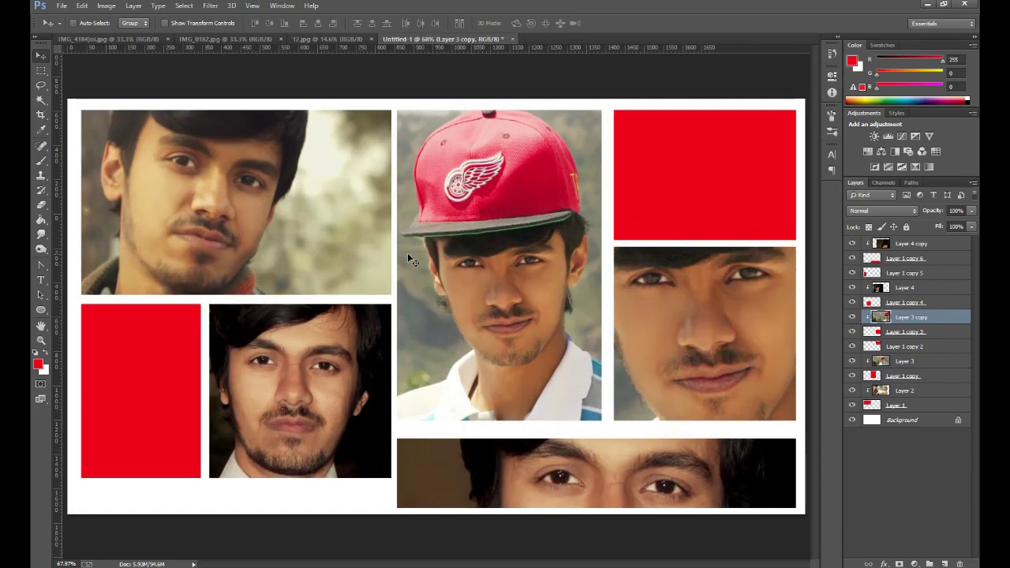
{"action": "mouse_move", "coordinate": [679, 328]}
{"action": "left_mouse_down"}
{"action": "mouse_move", "coordinate": [671, 314]}
{"action": "mouse_move", "coordinate": [674, 349]}
{"action": "left_mouse_up"}
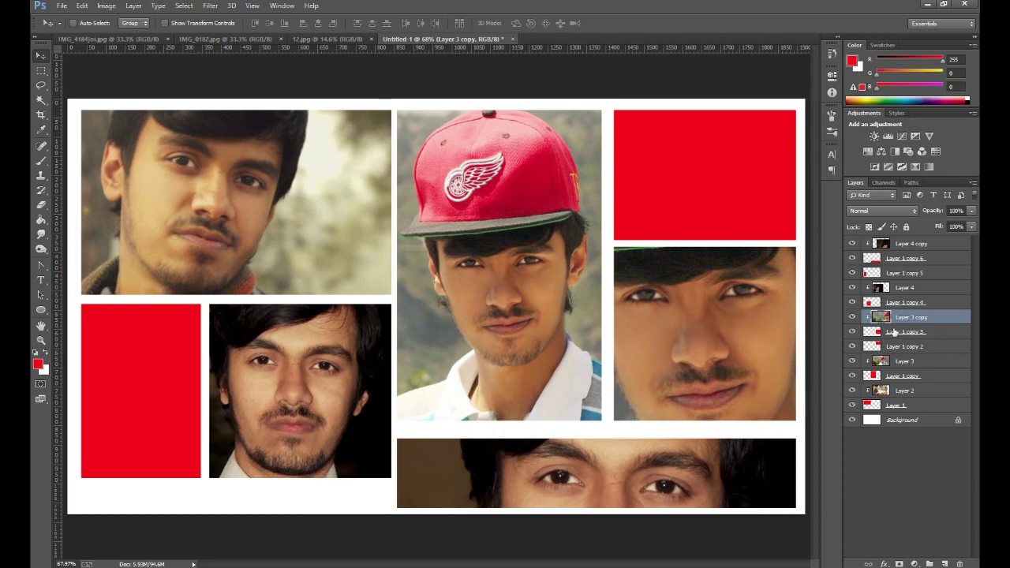
Clip a copy of Layer 2 into the bottom-left panel showing the wristwatch, then duplicate it again.
{"action": "left_click", "coordinate": [916, 393]}
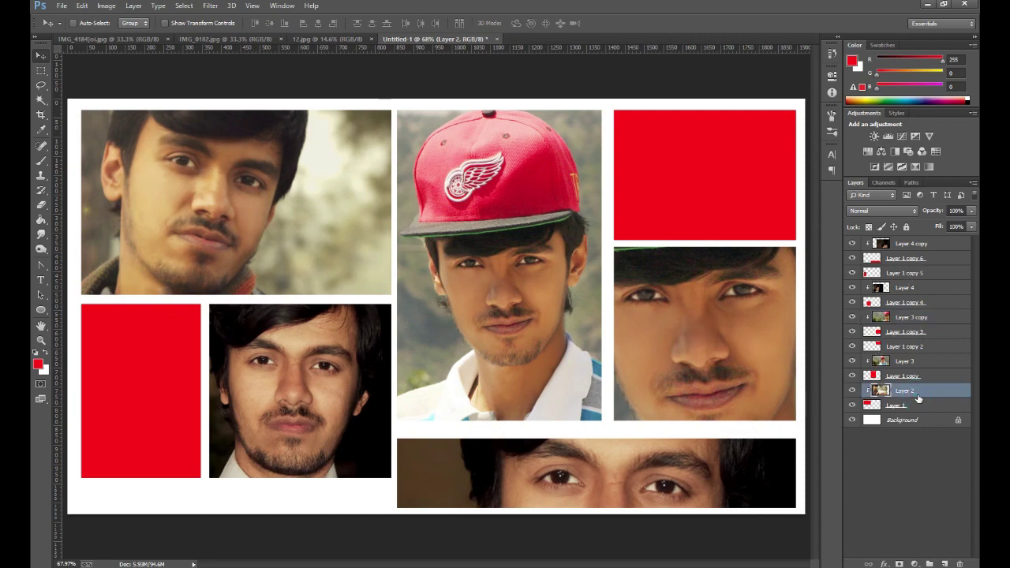
{"action": "mouse_move", "coordinate": [917, 397]}
{"action": "left_mouse_down"}
{"action": "mouse_move", "coordinate": [933, 314]}
{"action": "mouse_move", "coordinate": [927, 268]}
{"action": "left_mouse_up"}
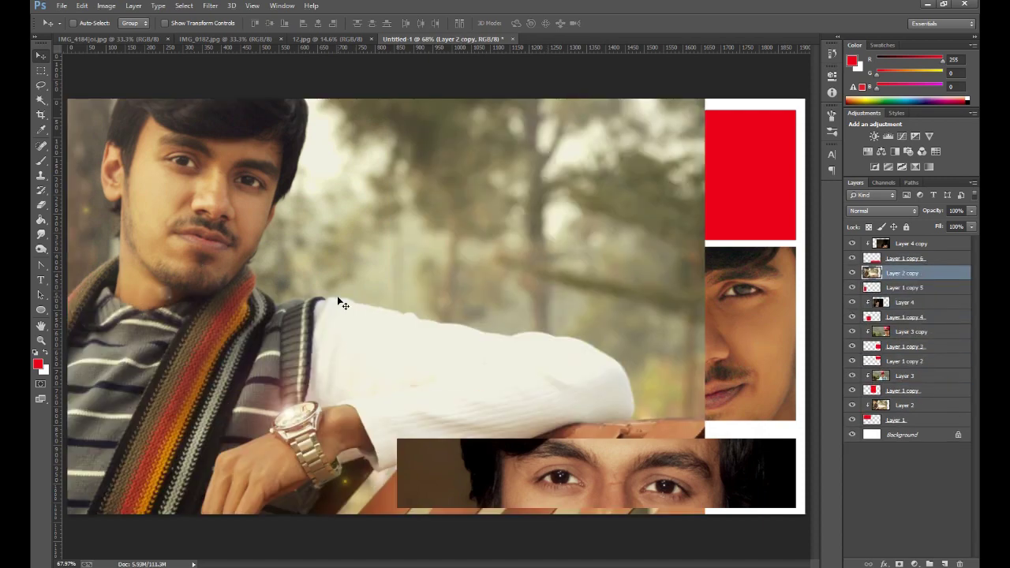
{"action": "left_click", "coordinate": [915, 281], "text": "alt"}
{"action": "mouse_move", "coordinate": [241, 371]}
{"action": "left_mouse_down"}
{"action": "mouse_move", "coordinate": [121, 361]}
{"action": "mouse_move", "coordinate": [92, 317]}
{"action": "mouse_move", "coordinate": [101, 316]}
{"action": "left_mouse_up"}
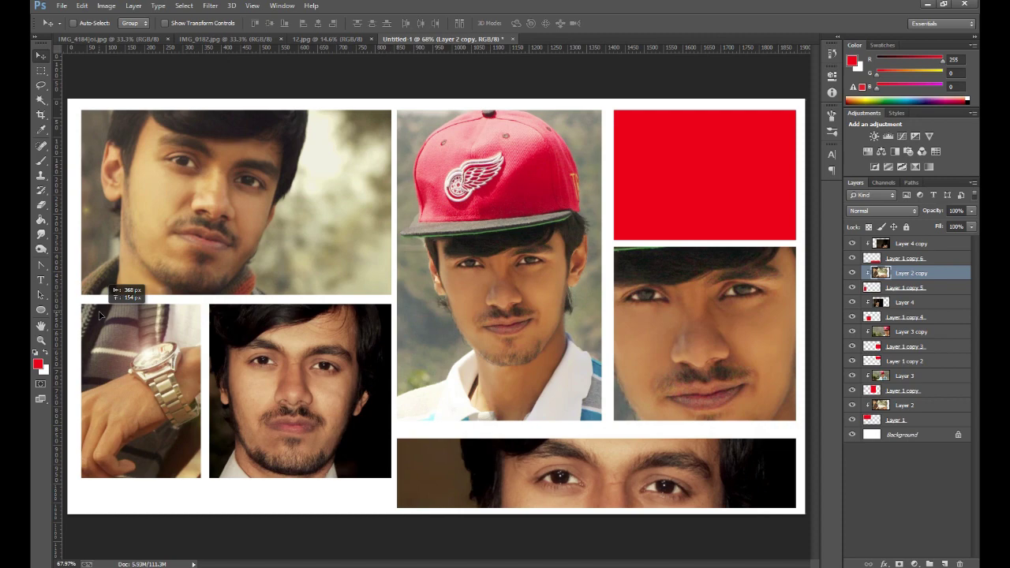
{"action": "mouse_move", "coordinate": [100, 316]}
{"action": "left_mouse_down"}
{"action": "mouse_move", "coordinate": [108, 362]}
{"action": "mouse_move", "coordinate": [90, 335]}
{"action": "left_mouse_up"}
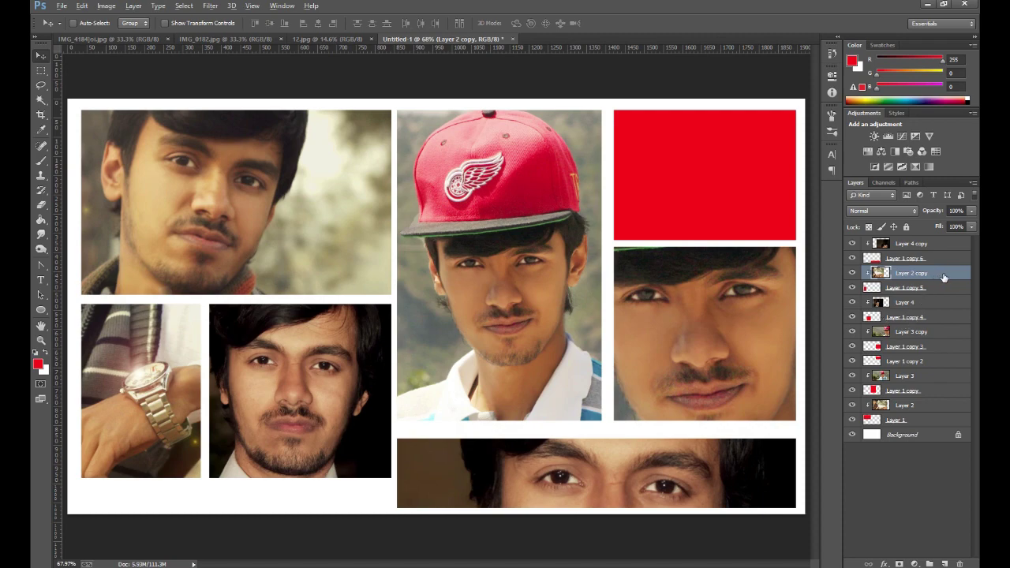
{"action": "left_click_drag", "start_coordinate": [944, 278], "coordinate": [931, 355]}
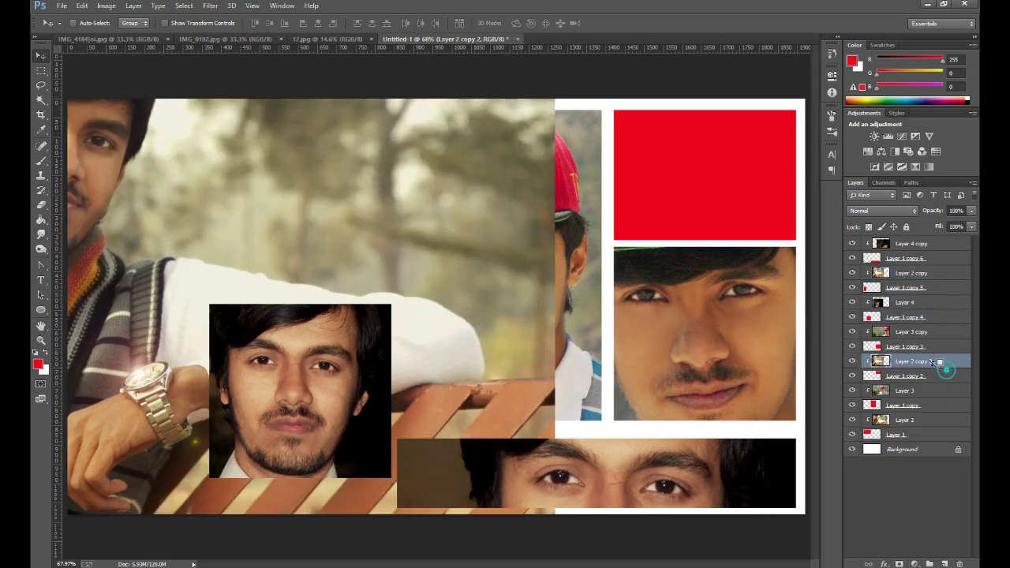
Clip Layer 2 copy 2 into the top-right panel and move the face into it.
{"action": "left_click", "coordinate": [947, 368], "text": "alt"}
{"action": "mouse_move", "coordinate": [312, 315]}
{"action": "left_mouse_down"}
{"action": "mouse_move", "coordinate": [772, 248]}
{"action": "mouse_move", "coordinate": [674, 247]}
{"action": "mouse_move", "coordinate": [734, 261]}
{"action": "mouse_move", "coordinate": [734, 296]}
{"action": "left_mouse_up"}
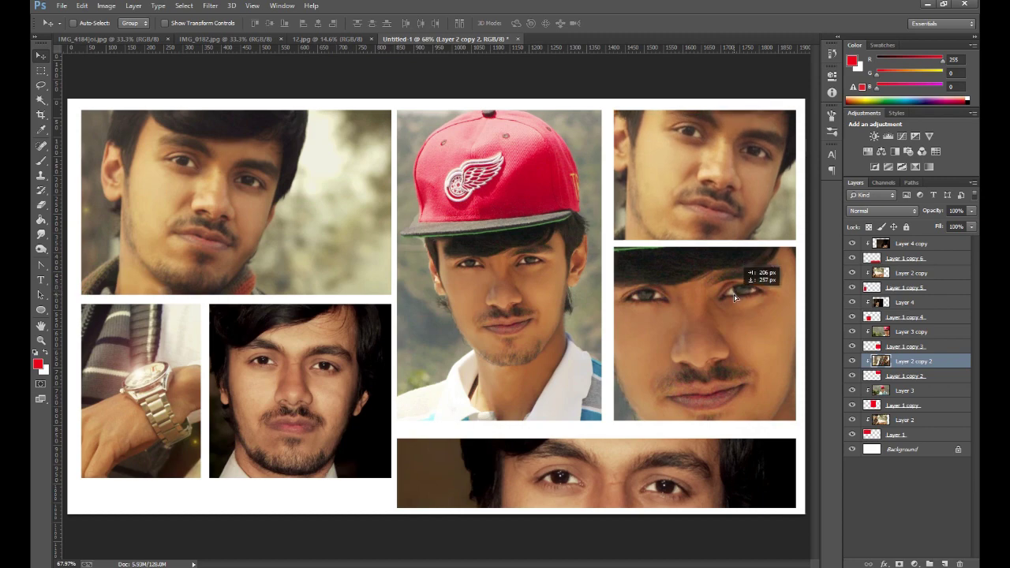
{"action": "mouse_move", "coordinate": [734, 296]}
{"action": "left_mouse_down"}
{"action": "mouse_move", "coordinate": [727, 270]}
{"action": "mouse_move", "coordinate": [730, 280]}
{"action": "mouse_move", "coordinate": [669, 263]}
{"action": "left_mouse_up"}
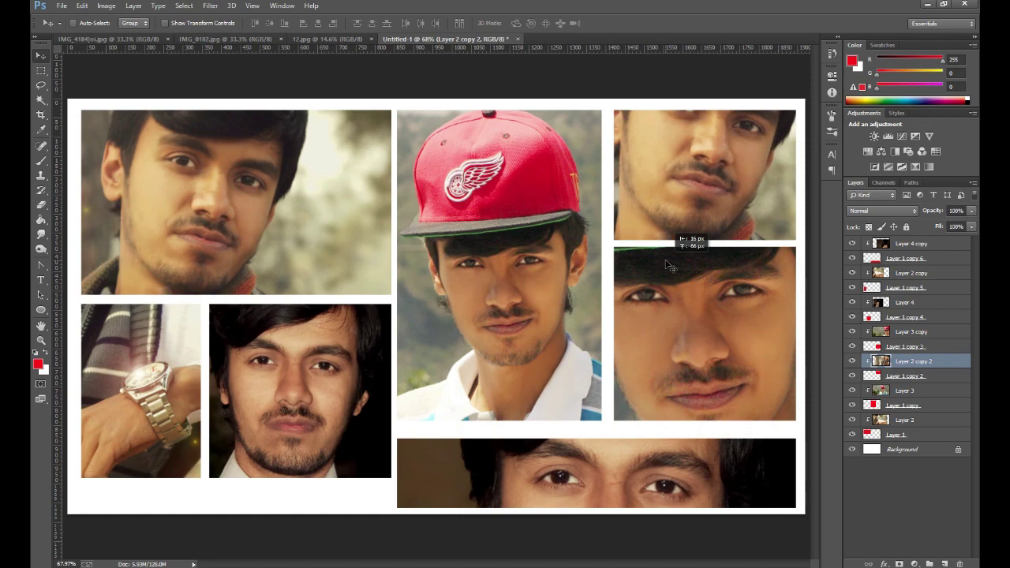
Enlarge Layer 2 copy 2 to about 139% and frame the mouth and chin.
{"action": "key", "text": "ctrl+t"}
{"action": "key", "text": "ctrl+0"}
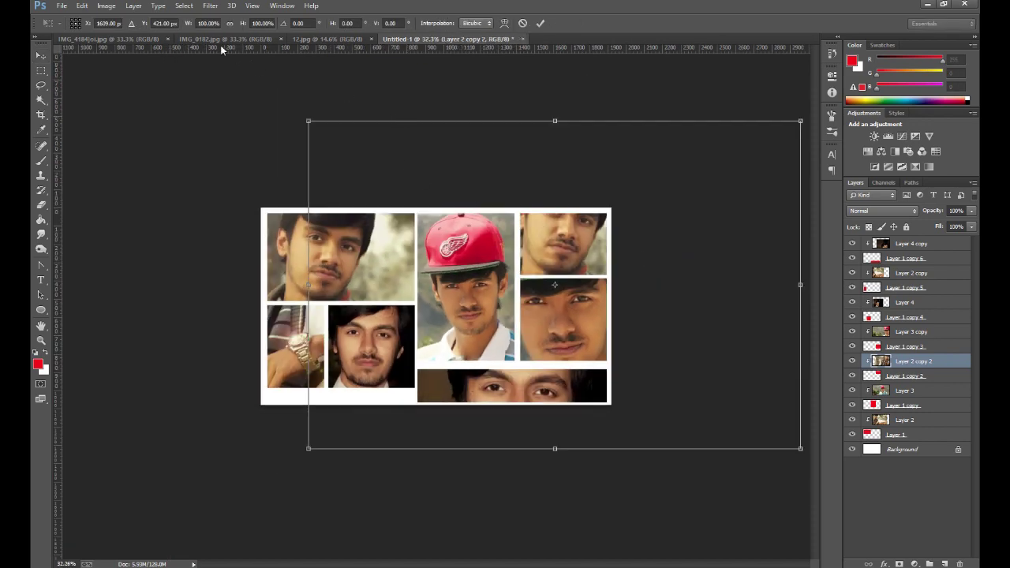
{"action": "left_click_drag", "start_coordinate": [308, 448], "coordinate": [118, 515]}
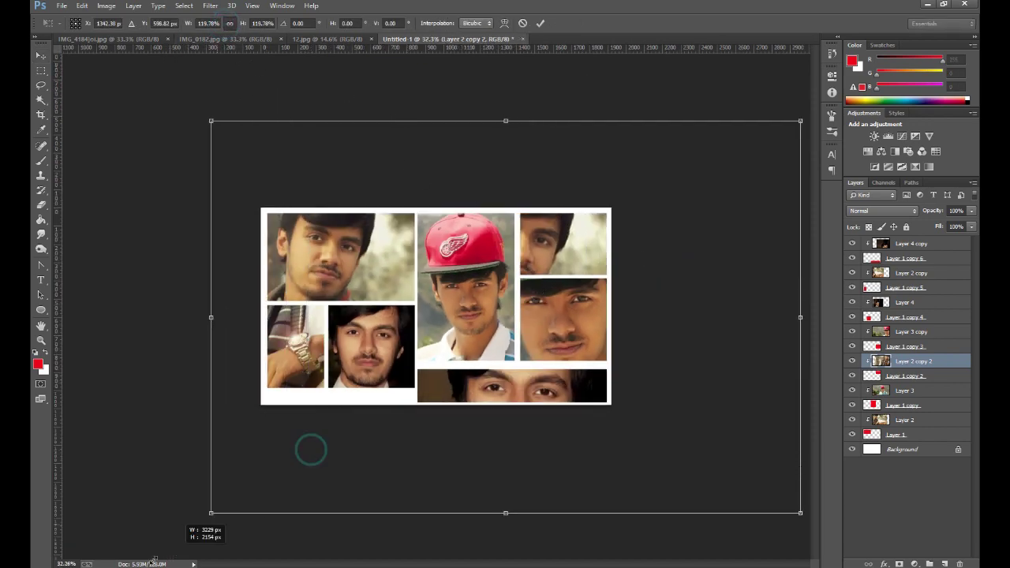
{"action": "mouse_move", "coordinate": [261, 425]}
{"action": "left_mouse_down"}
{"action": "mouse_move", "coordinate": [413, 370]}
{"action": "mouse_move", "coordinate": [360, 371]}
{"action": "left_mouse_up"}
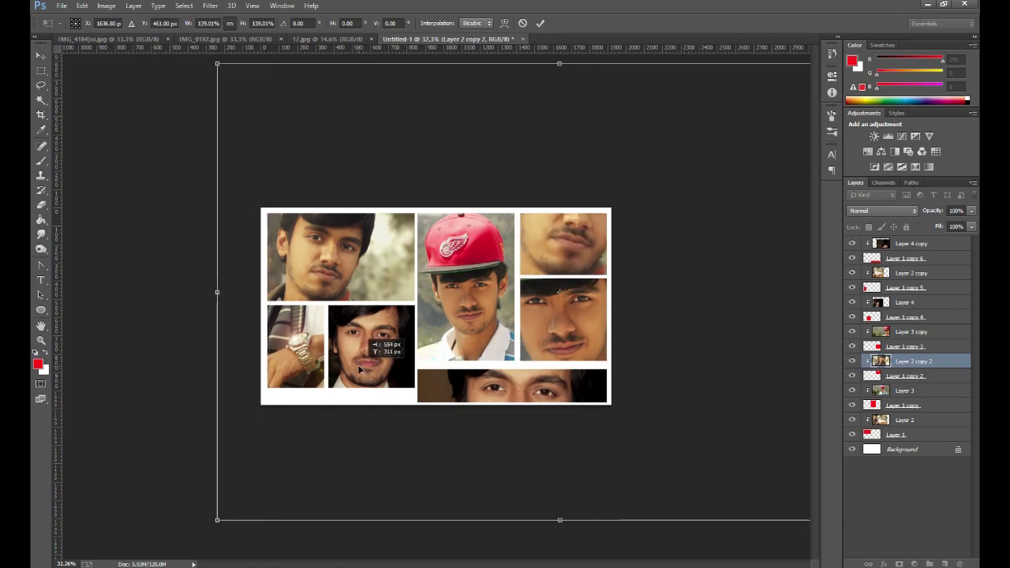
{"action": "key", "text": "Return"}
{"action": "key", "text": "ctrl+0"}
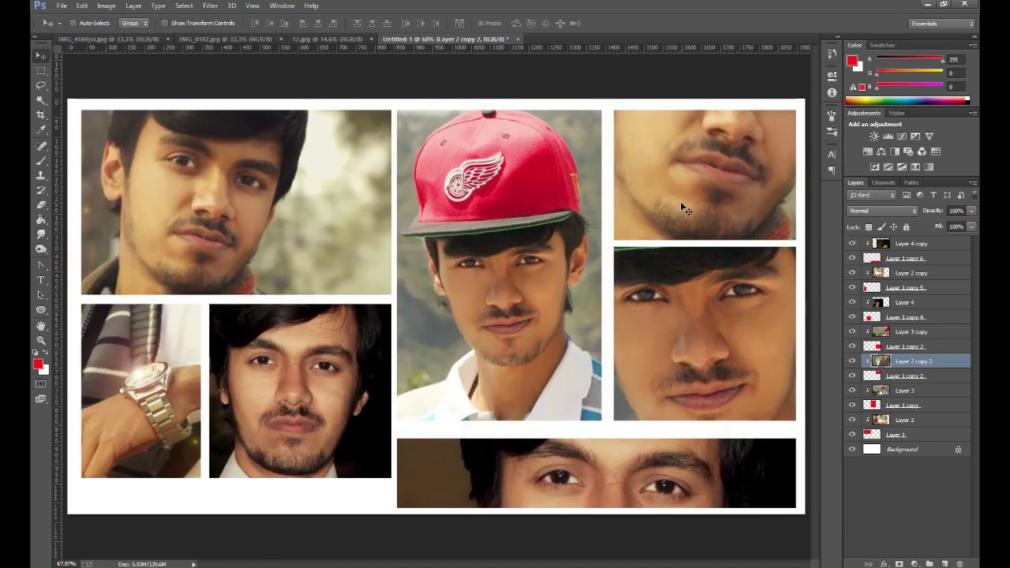
{"action": "mouse_move", "coordinate": [681, 201]}
{"action": "left_mouse_down"}
{"action": "mouse_move", "coordinate": [677, 193]}
{"action": "mouse_move", "coordinate": [676, 202]}
{"action": "left_mouse_up"}
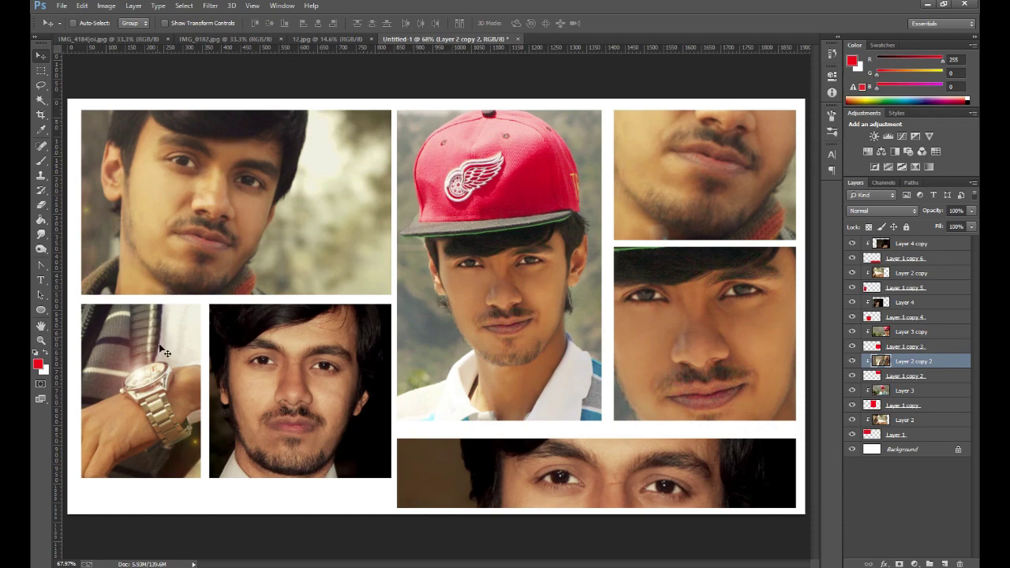
Fill the white Background layer with black using the Paint Bucket.
{"action": "left_click", "coordinate": [931, 456]}
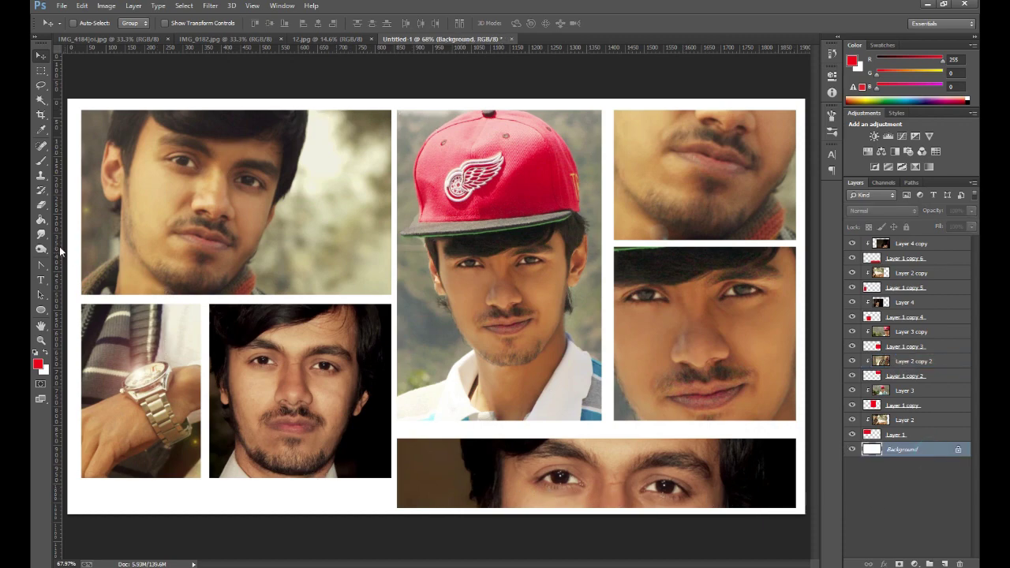
{"action": "left_click", "coordinate": [42, 221]}
{"action": "left_click", "coordinate": [36, 352]}
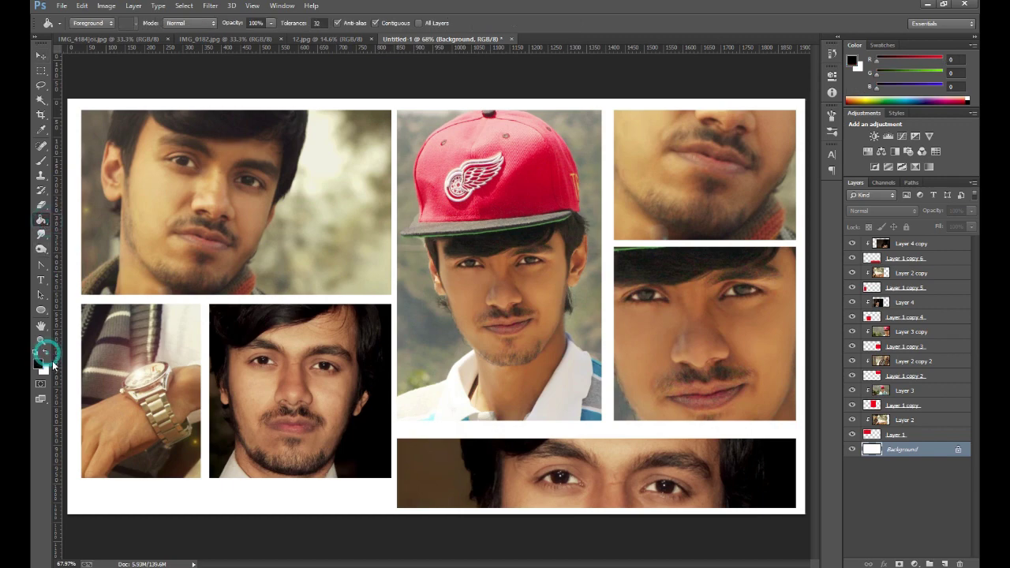
{"action": "left_click", "coordinate": [73, 371]}
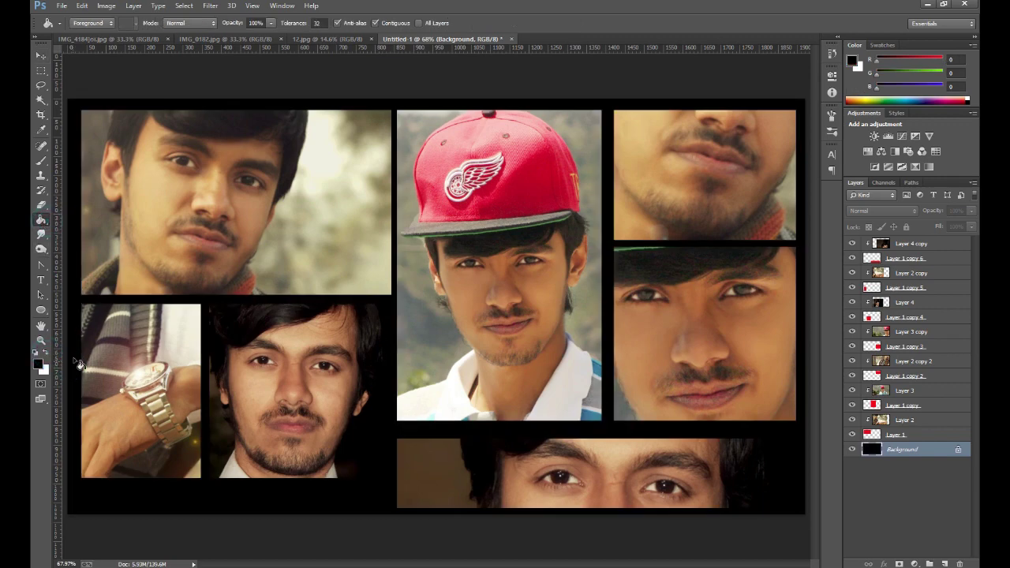